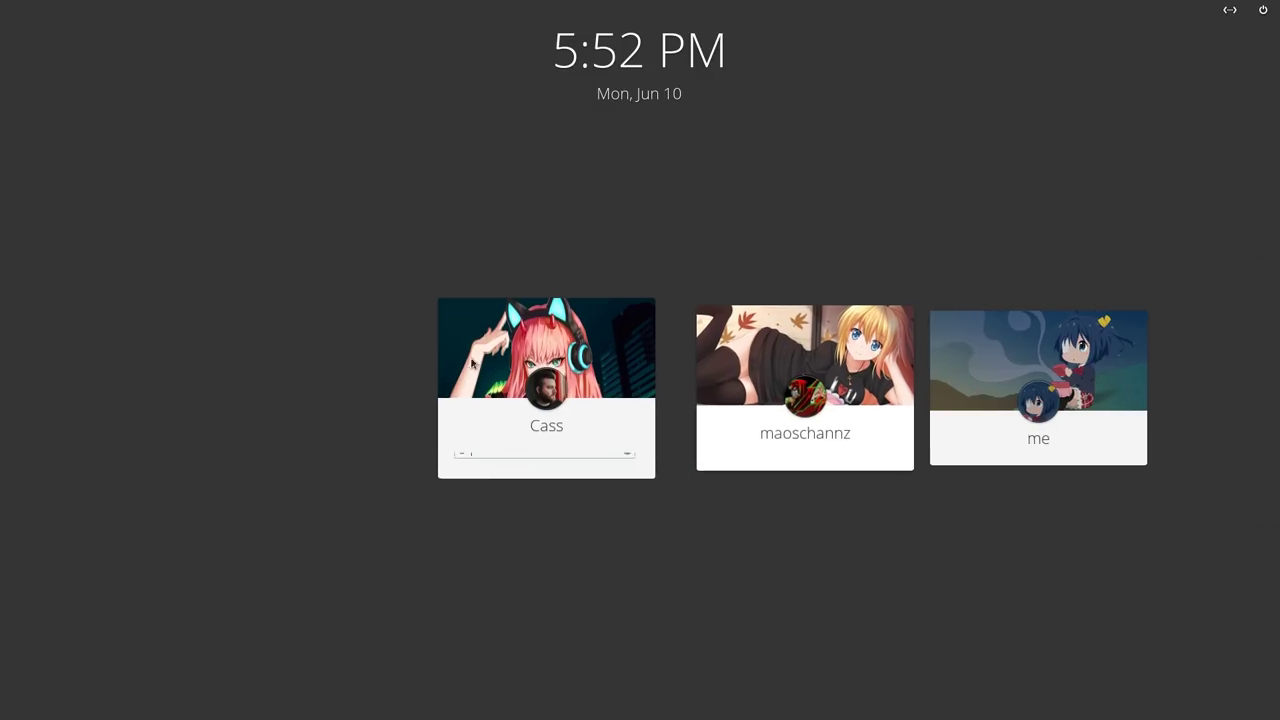
Step: Cycle through the user cards on the login screen
click(762, 356)
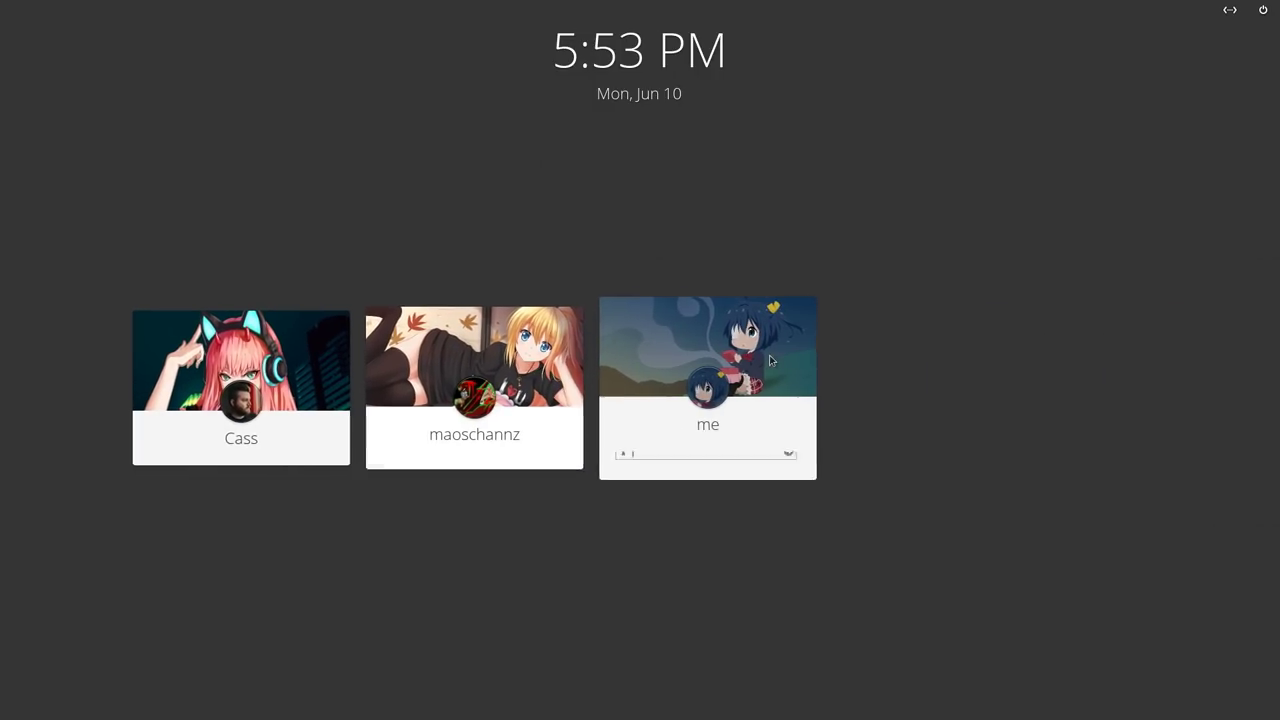
click(410, 360)
click(410, 360)
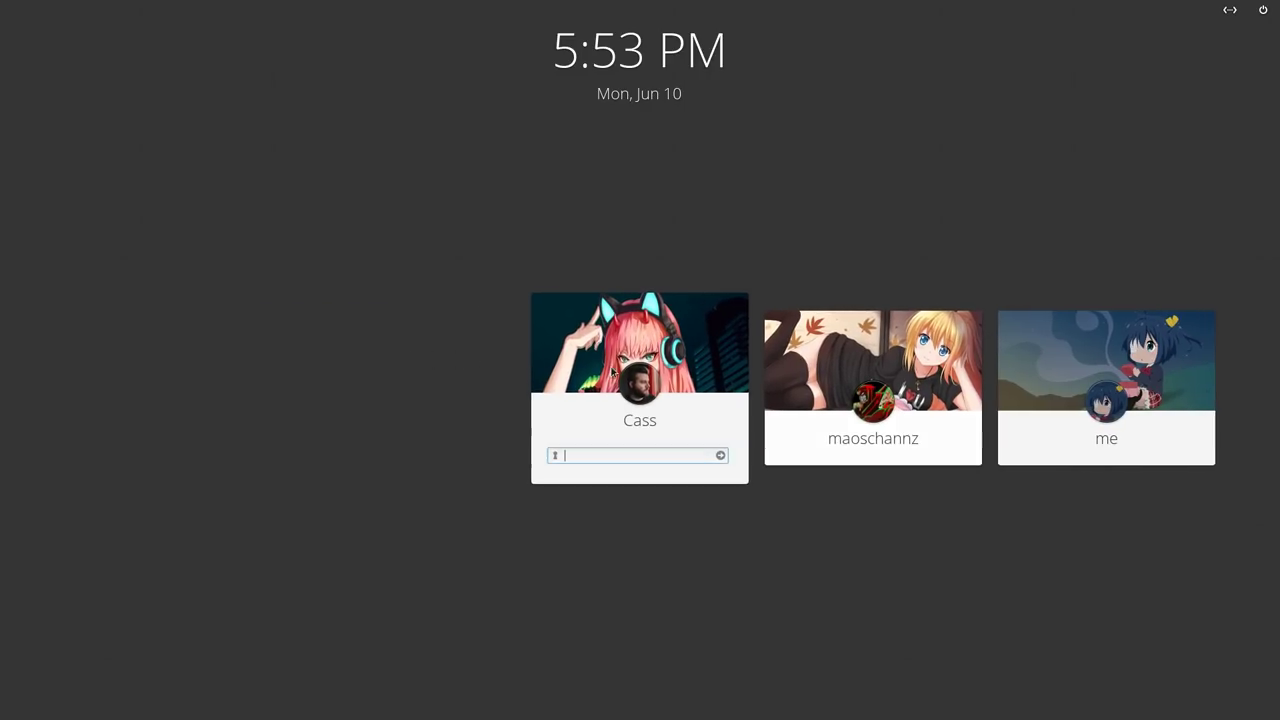
click(865, 368)
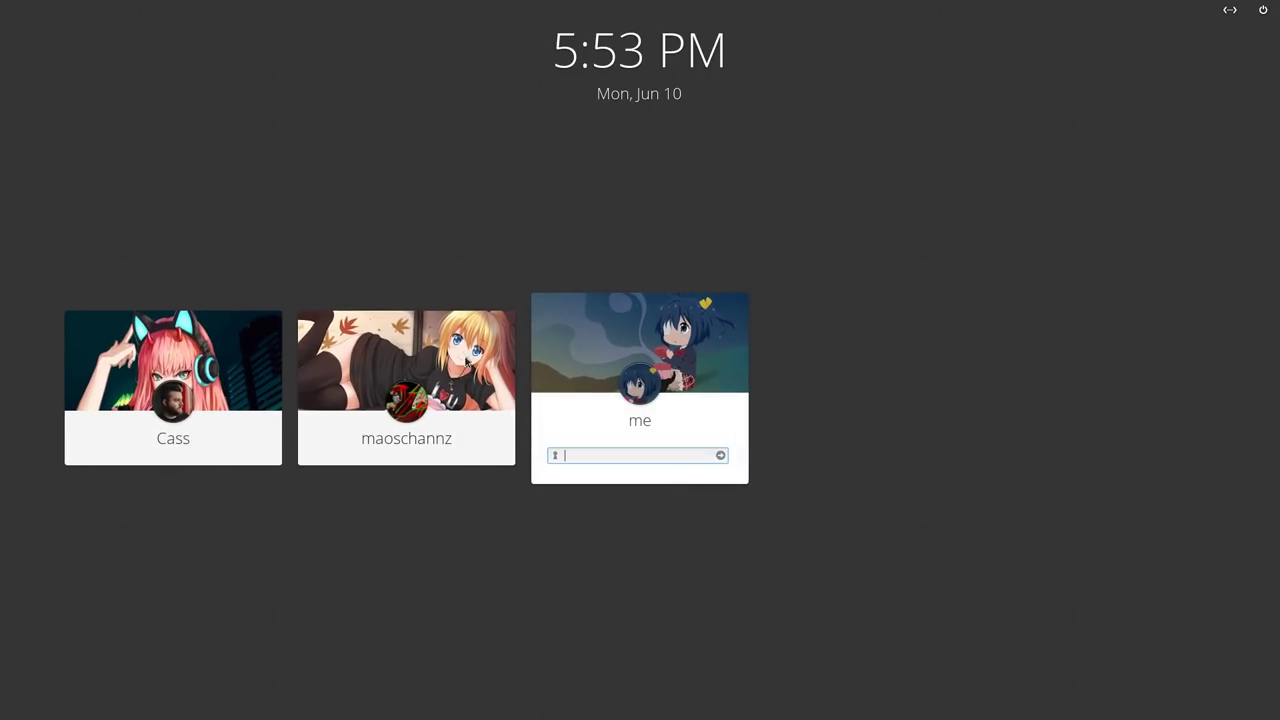
key(Left)
key(Left)
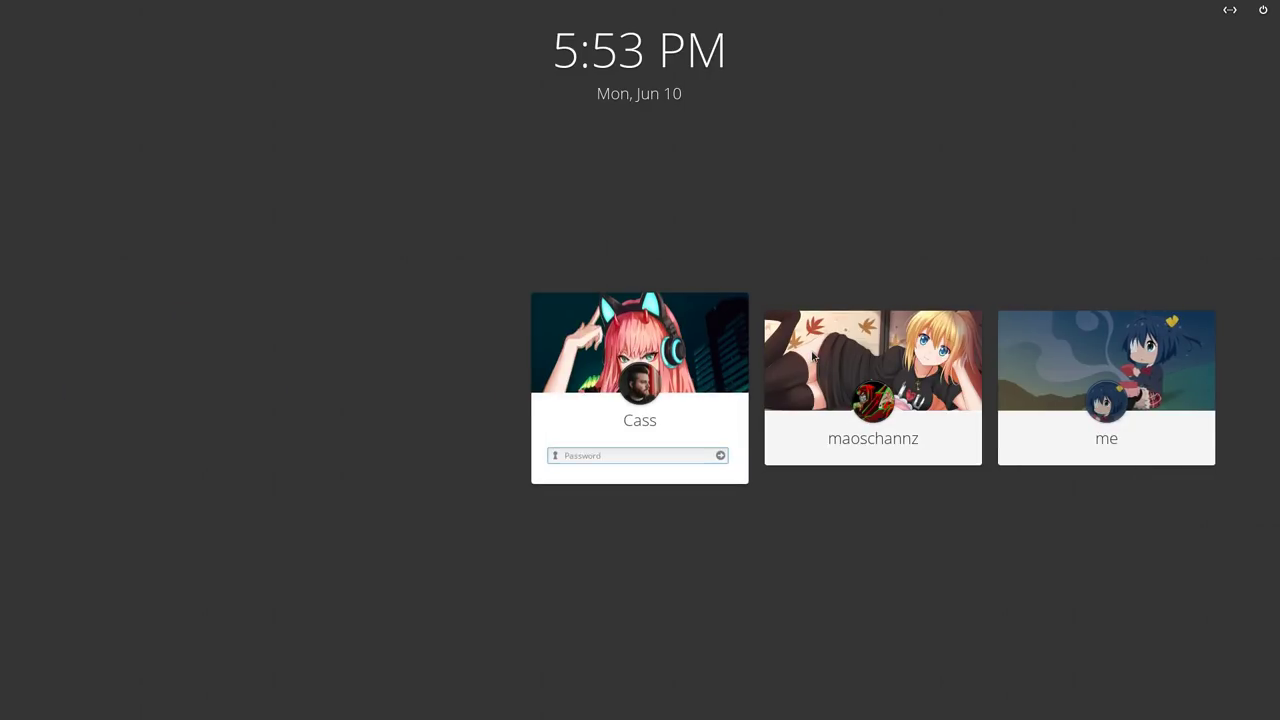
click(813, 355)
click(405, 347)
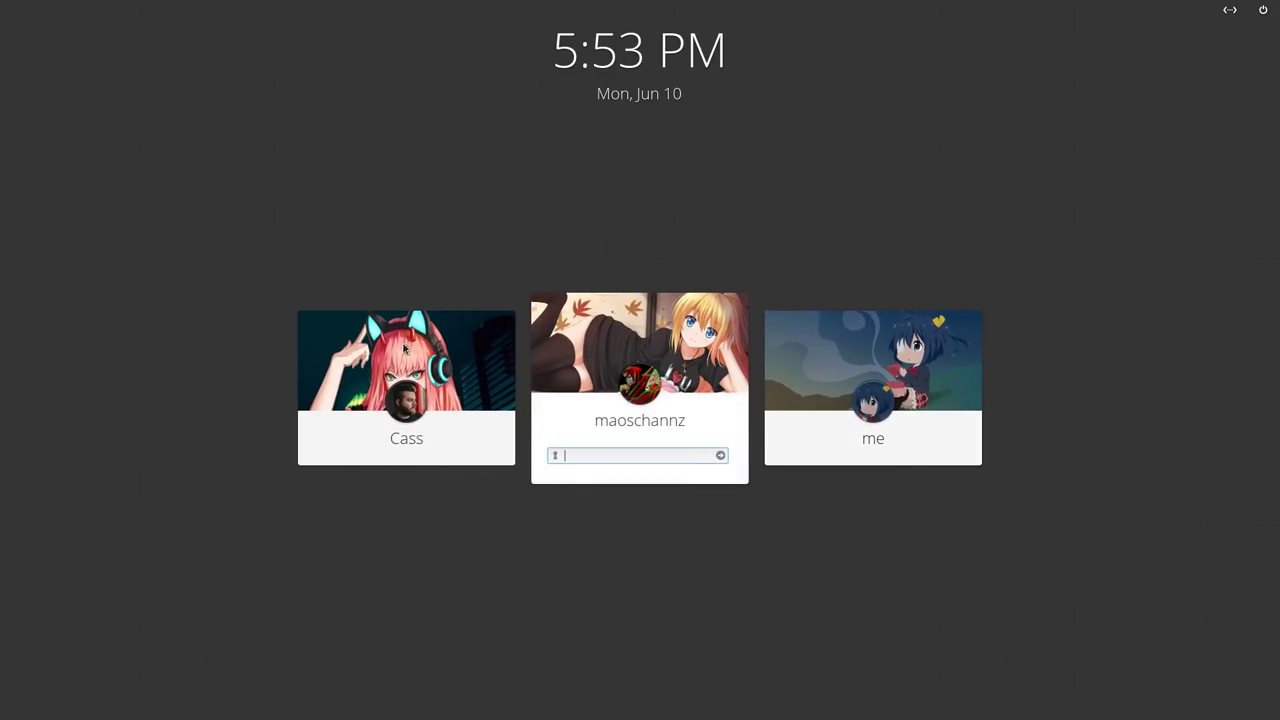
click(405, 347)
Step: Select the 'me' account, enter its password and log in
click(791, 362)
click(782, 341)
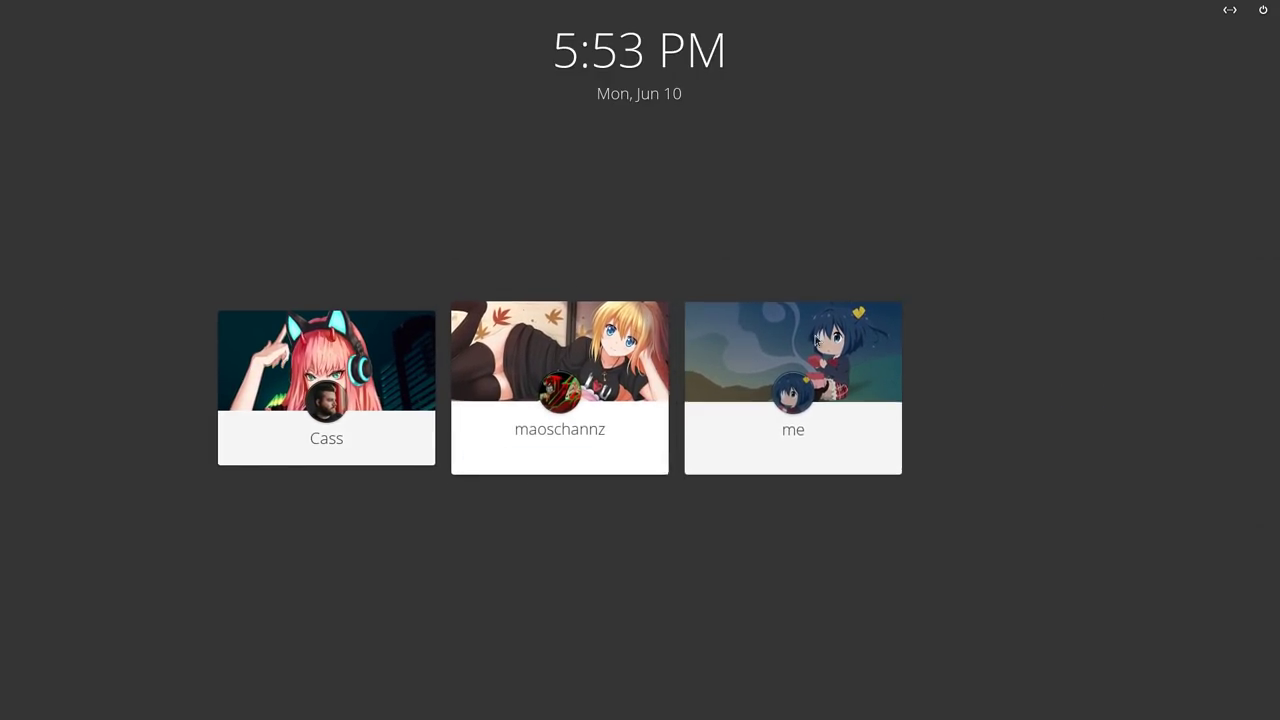
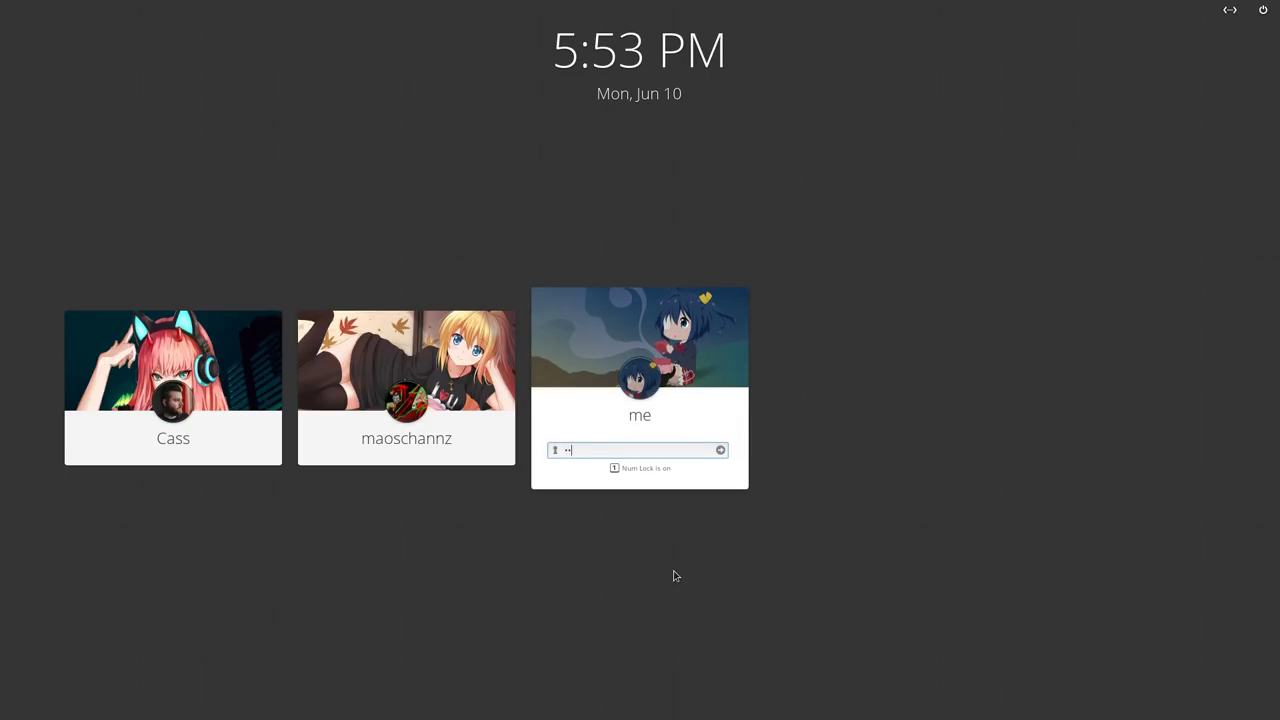
key(Return)
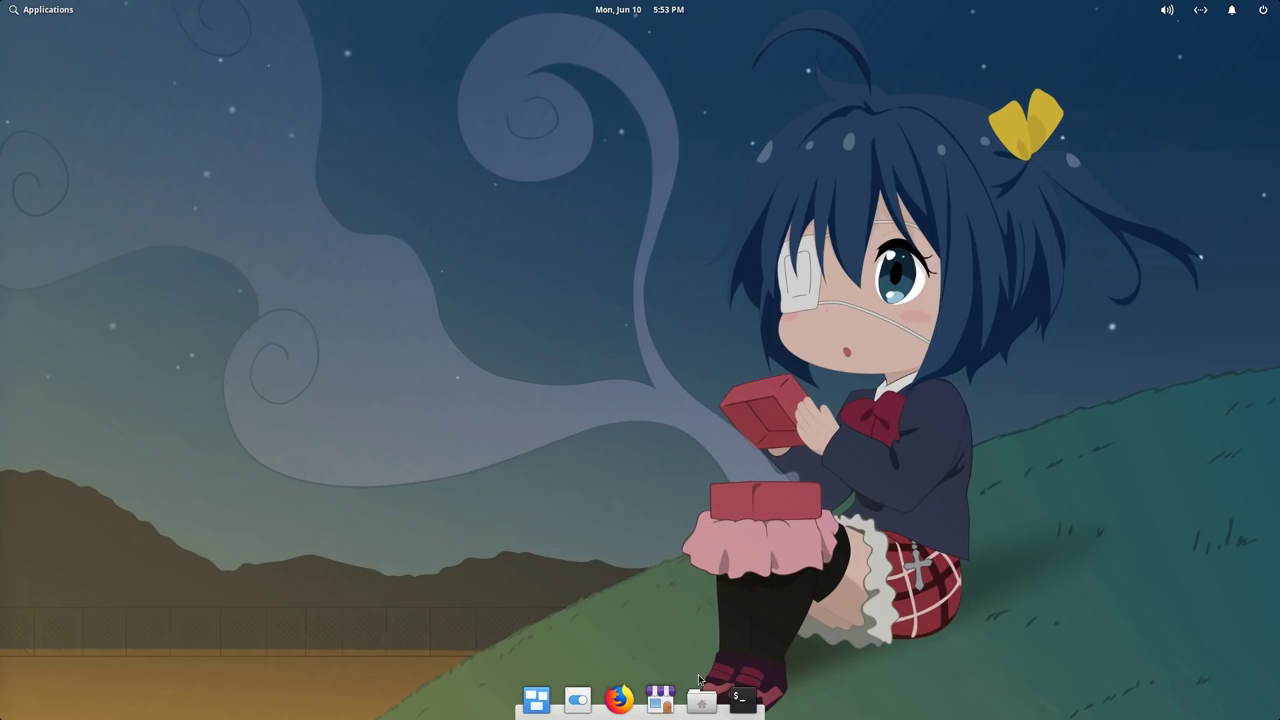
Step: Launch Files and Terminal from the dock and cd into Pictures/
click(701, 702)
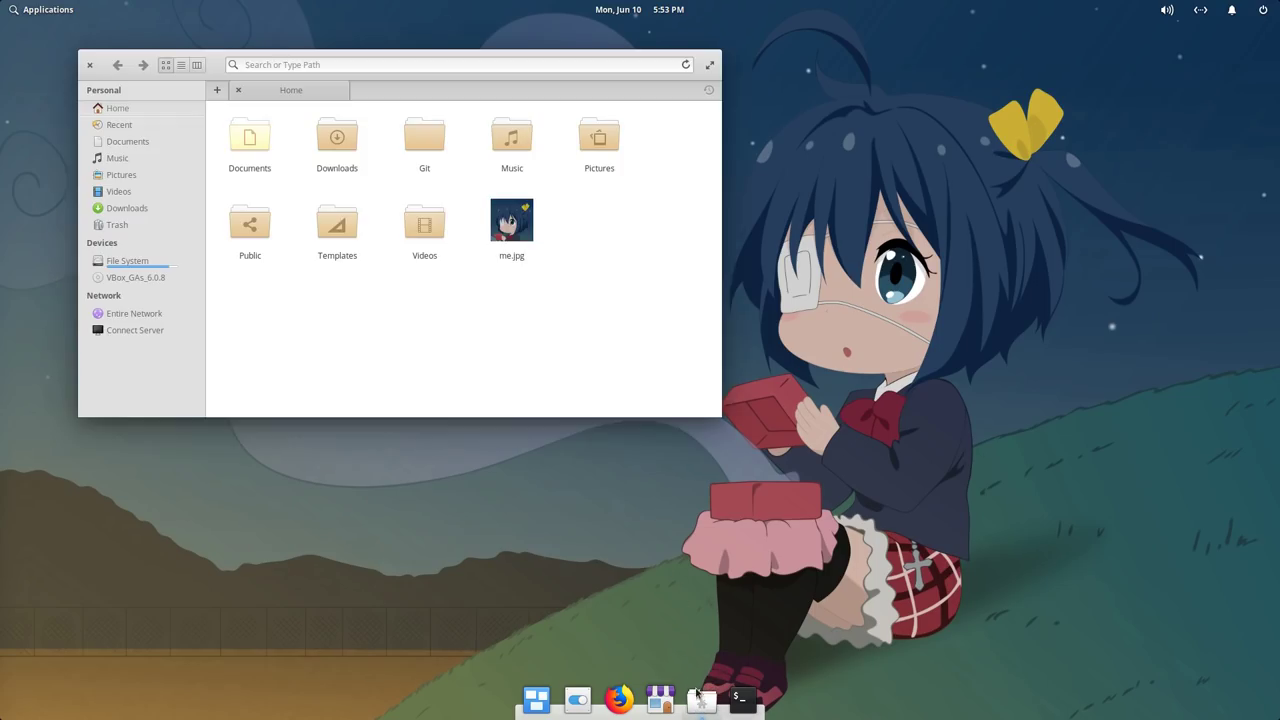
click(741, 700)
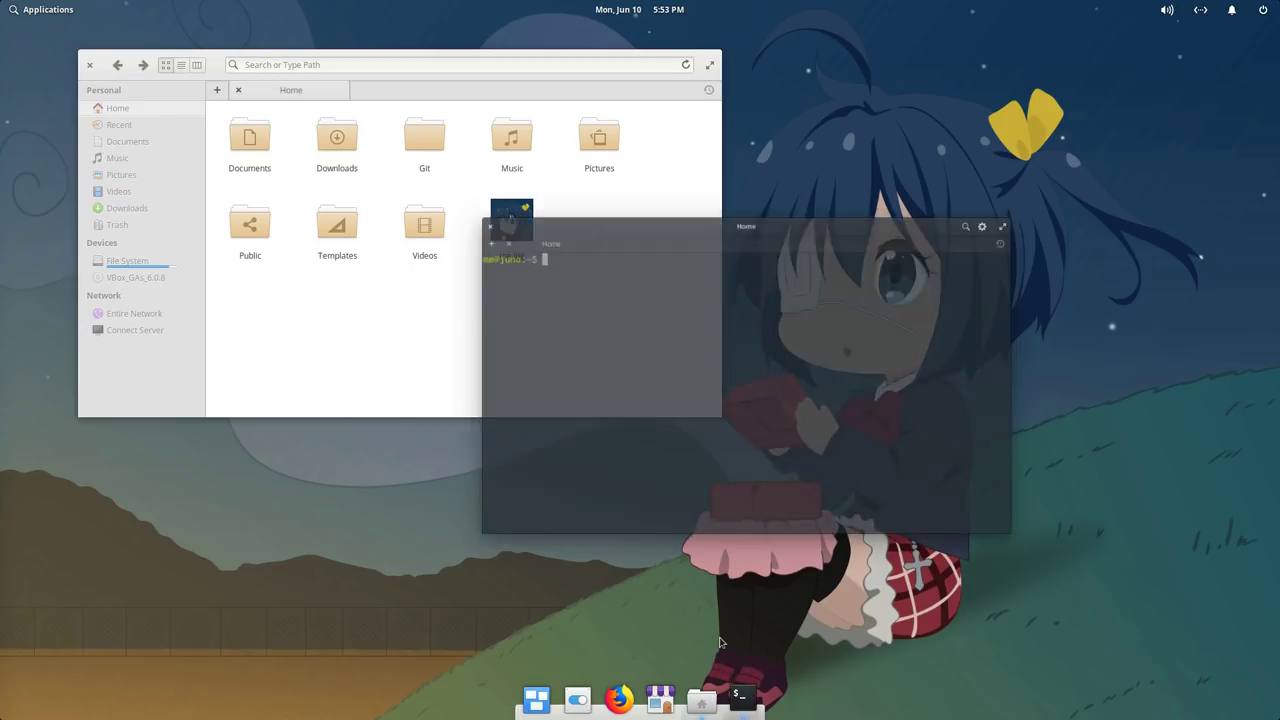
text(cd )
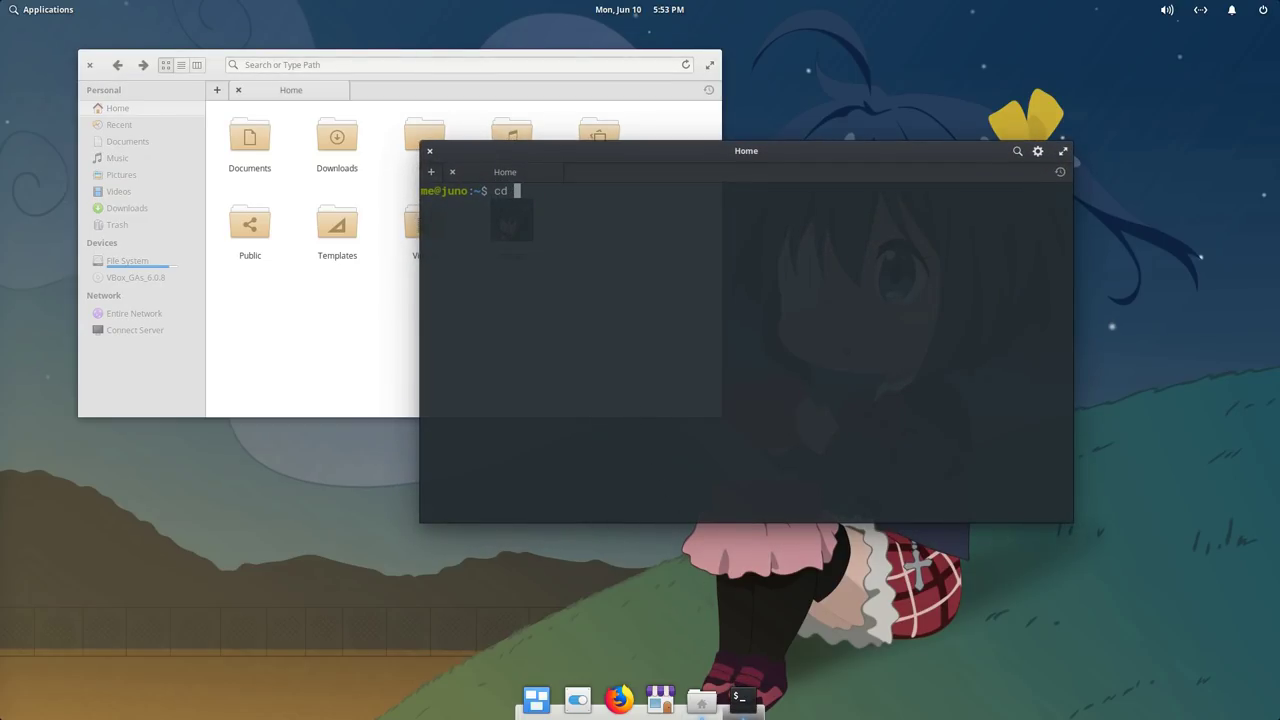
text(Pic)
key(Tab)
key(Return)
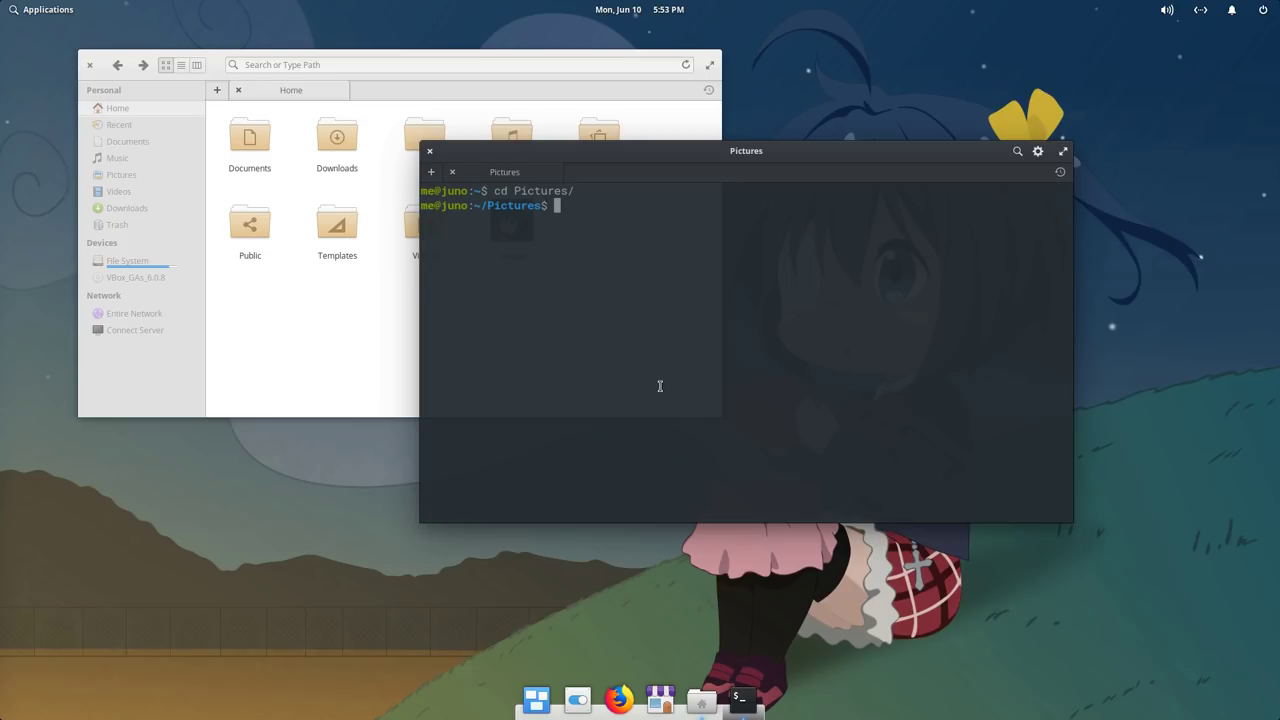
Step: Show the Pictures folder in the file browser and drag that window aside
right_click(618, 278)
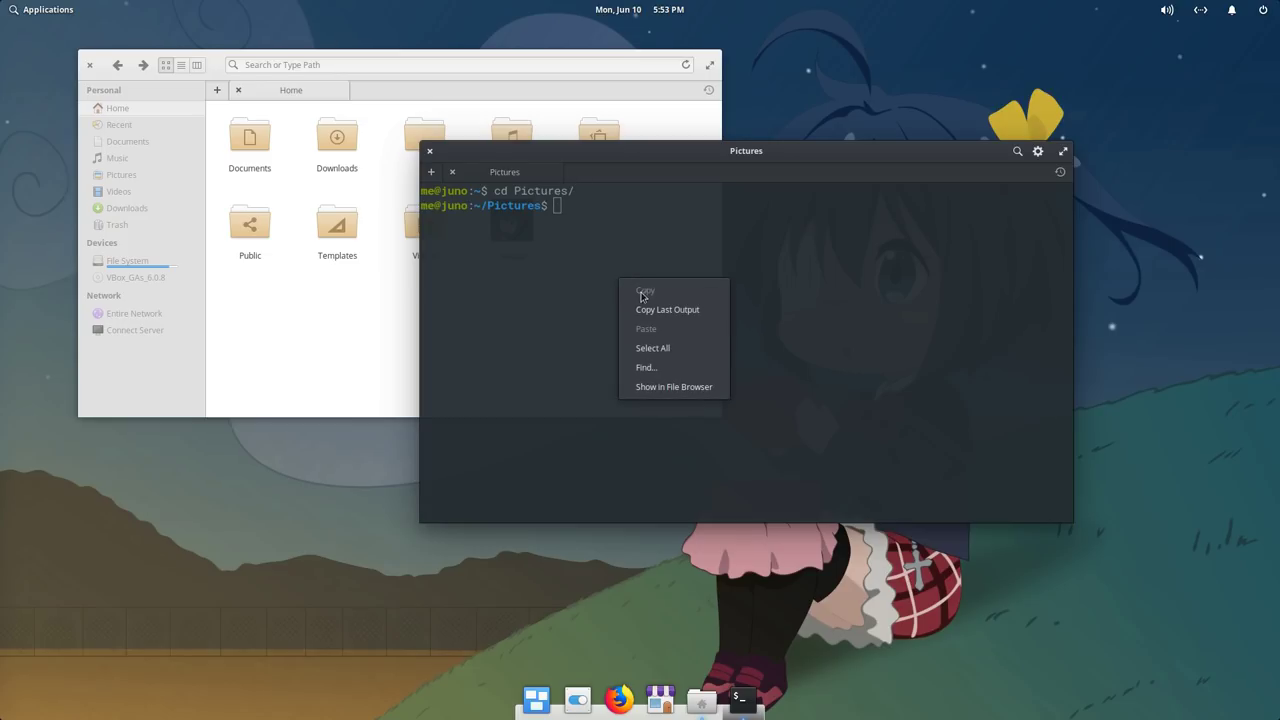
click(674, 389)
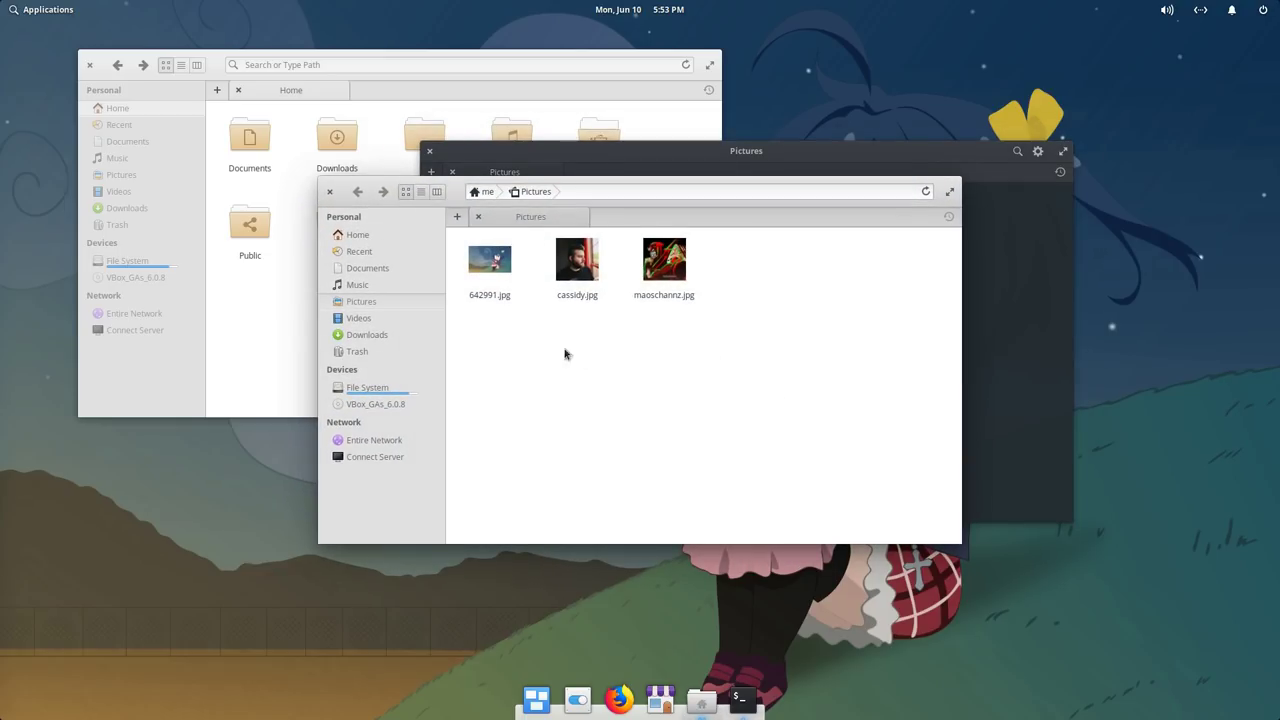
drag(772, 205, 887, 289)
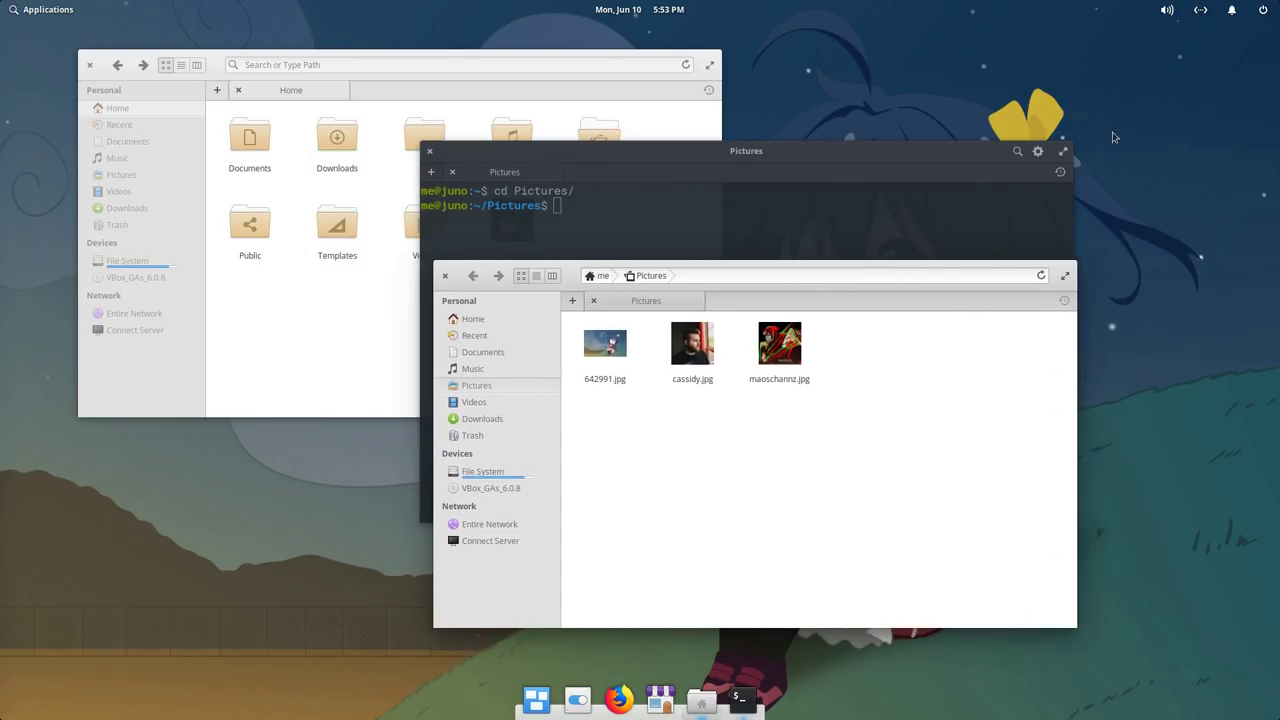
Step: Log out of the session from the power indicator and confirm
click(1263, 10)
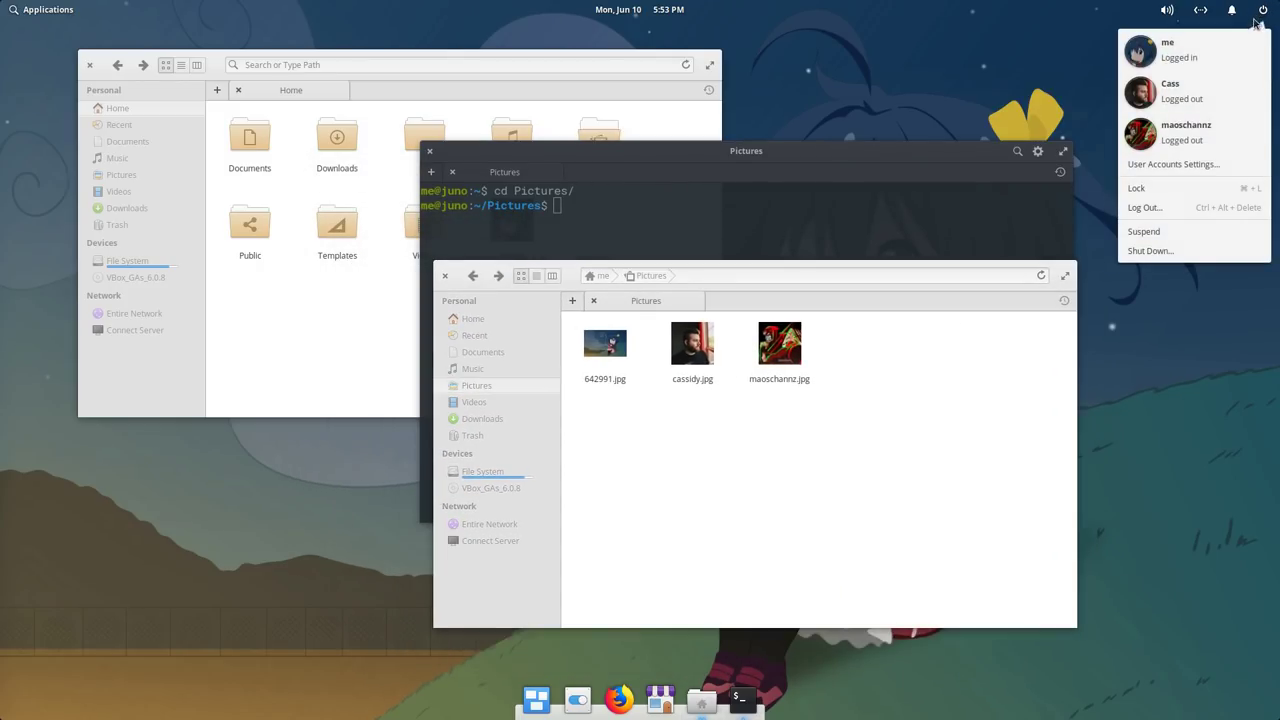
click(1176, 209)
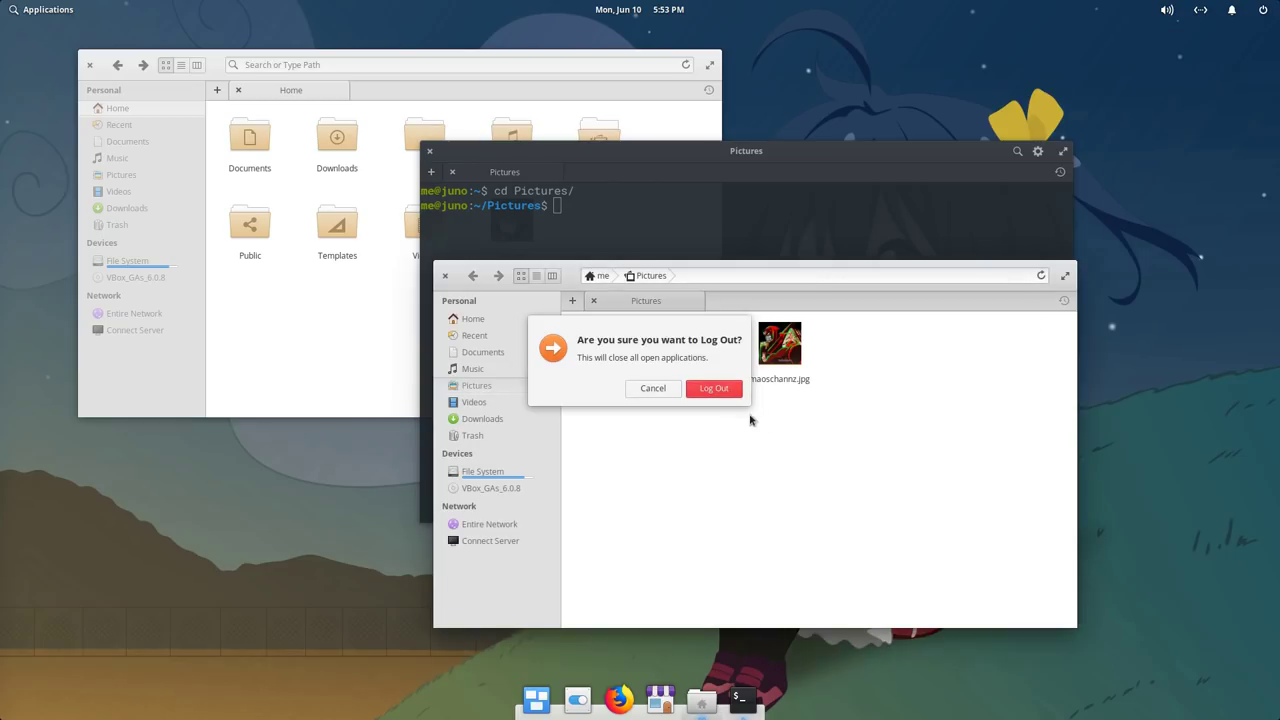
click(711, 394)
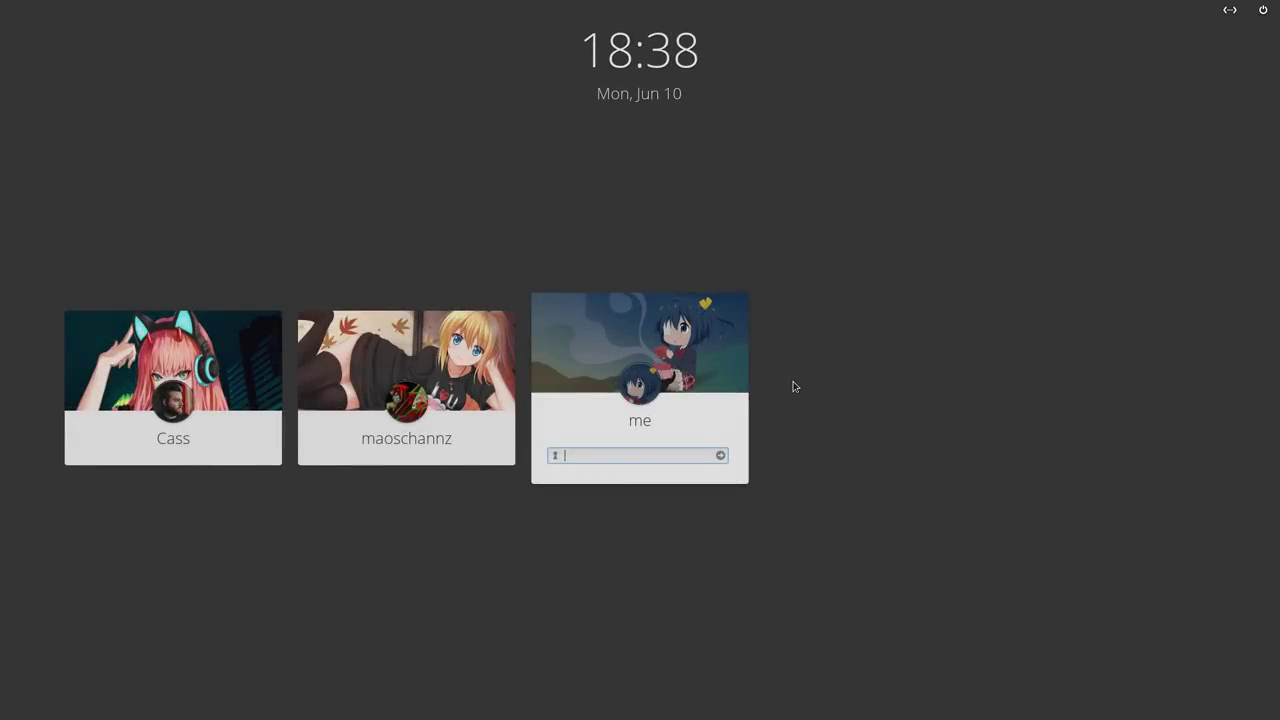
Step: Cycle the user cards, select 'me', enter its password and log back in
click(425, 360)
click(437, 363)
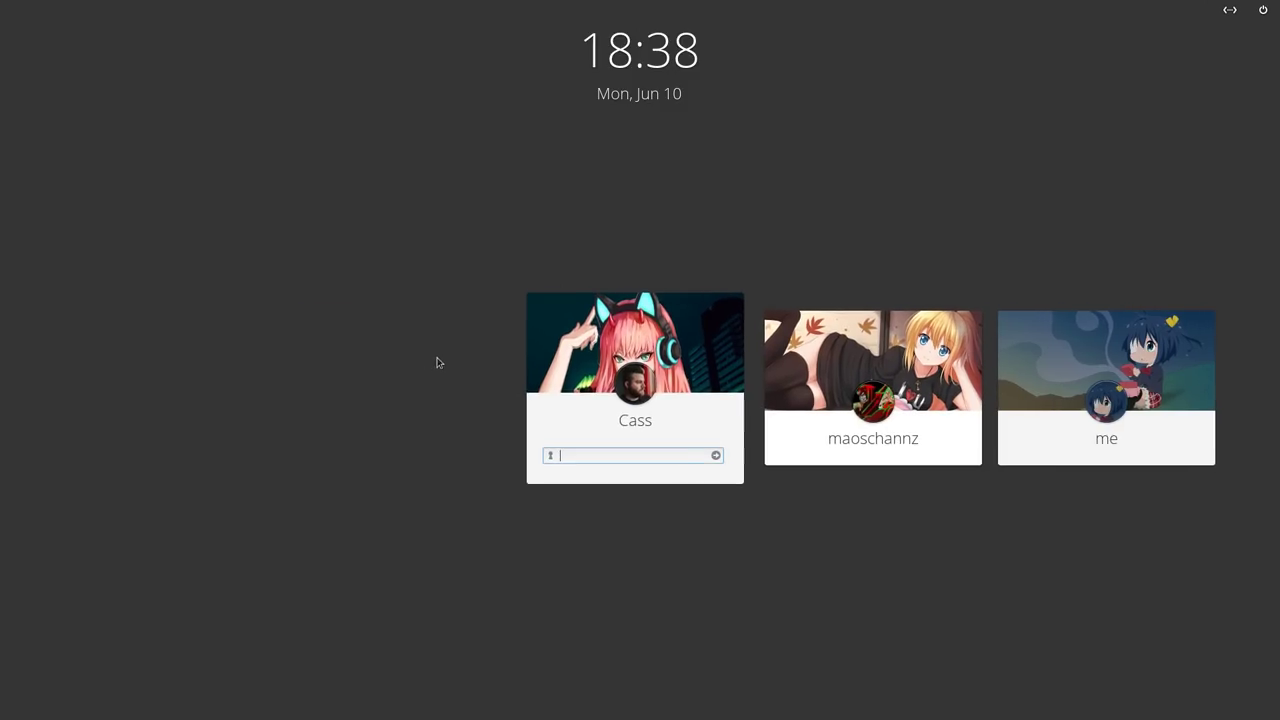
click(840, 367)
click(840, 367)
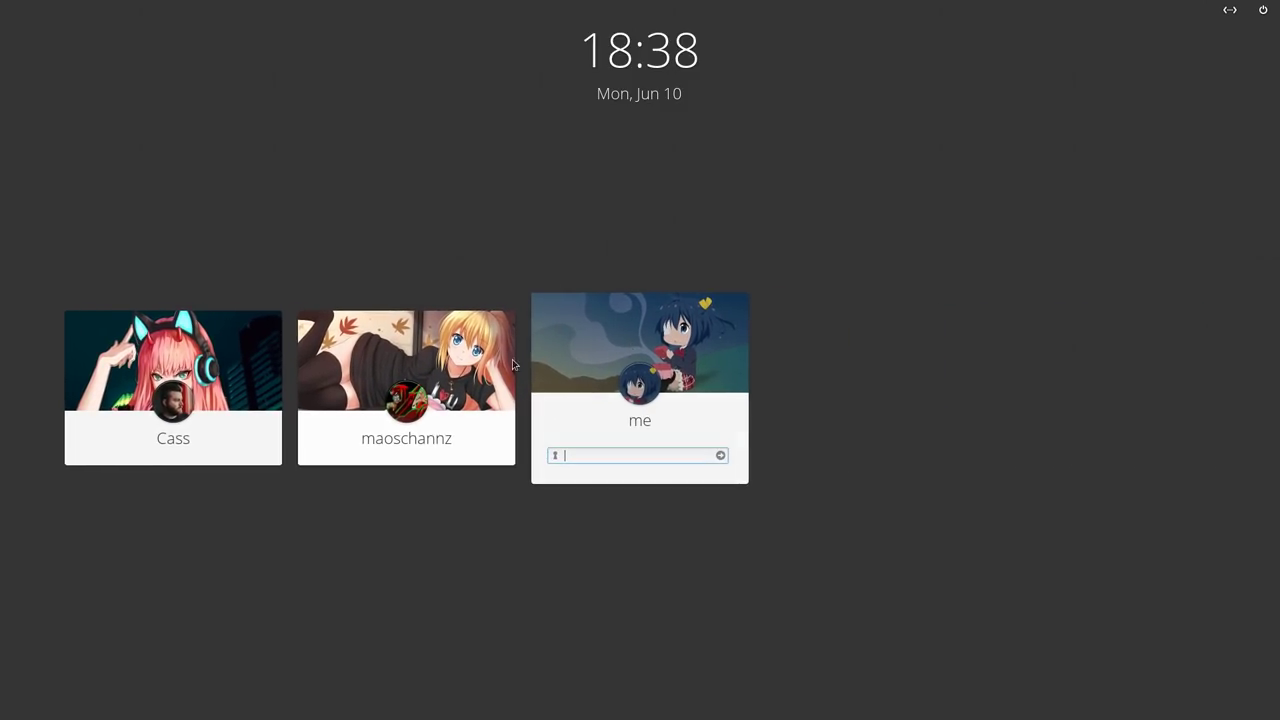
click(513, 364)
click(513, 364)
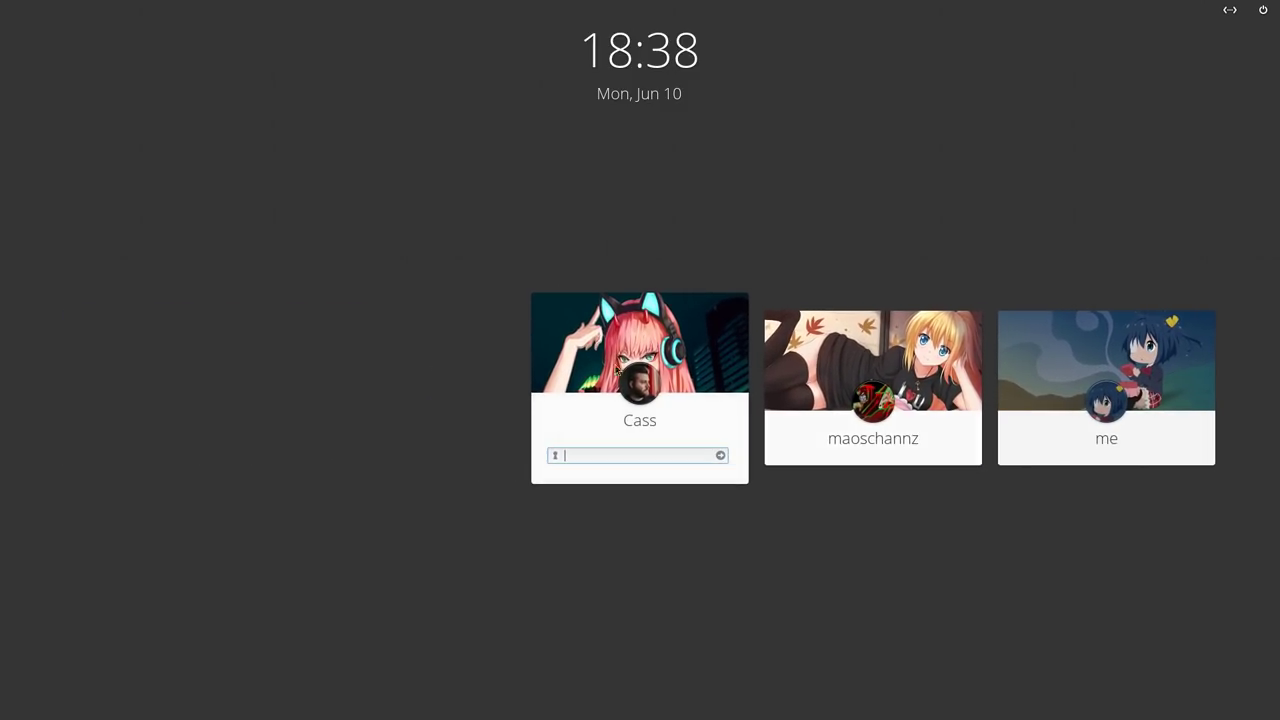
click(793, 363)
click(833, 359)
click(450, 360)
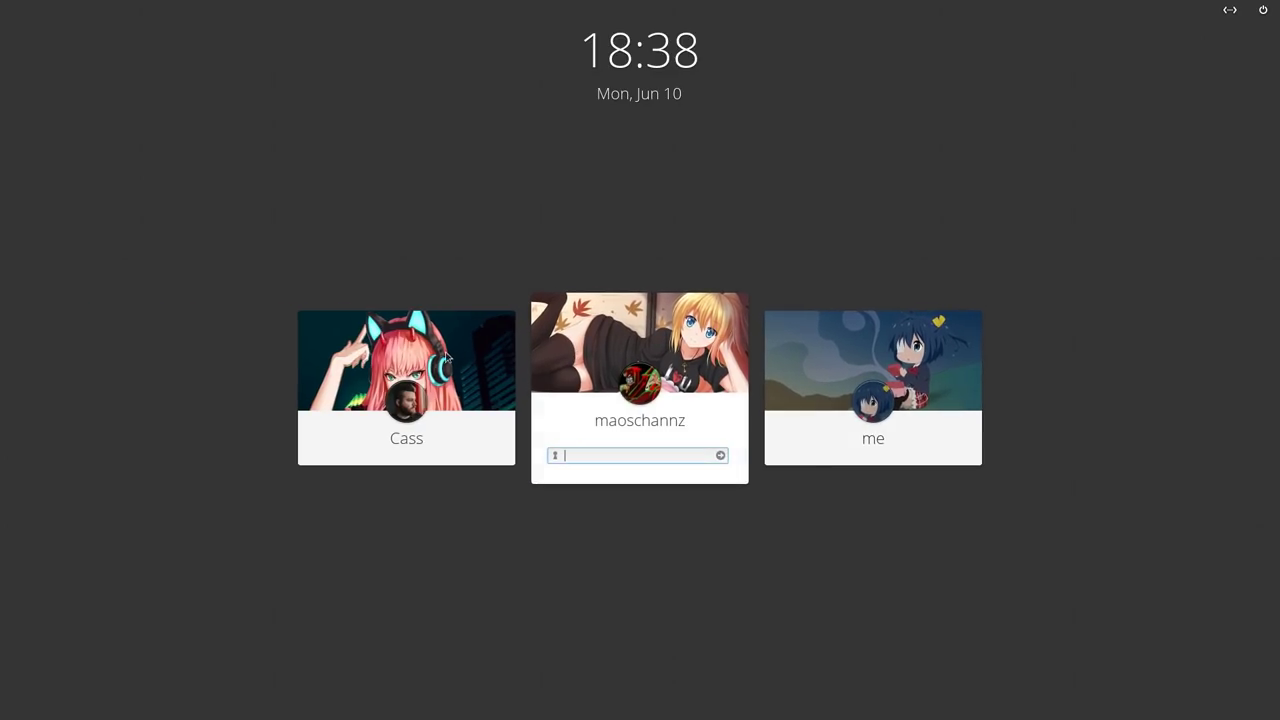
click(812, 358)
click(838, 352)
text(password)
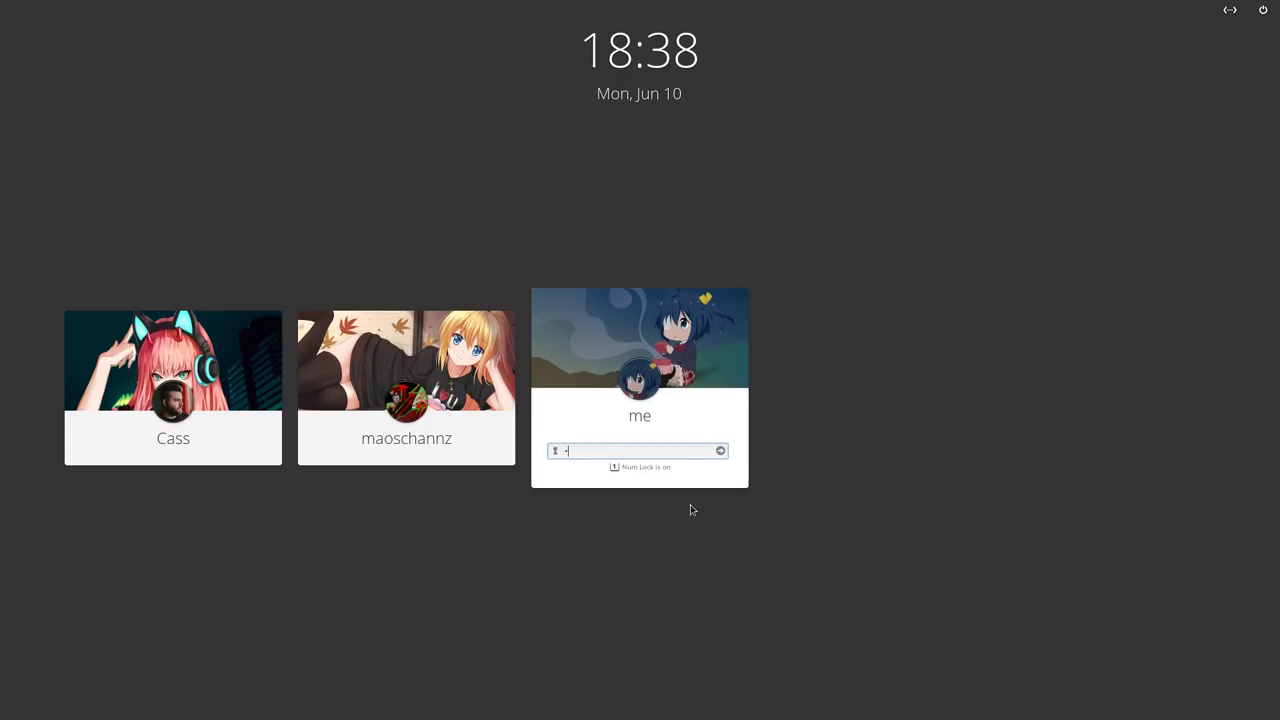
key(Return)
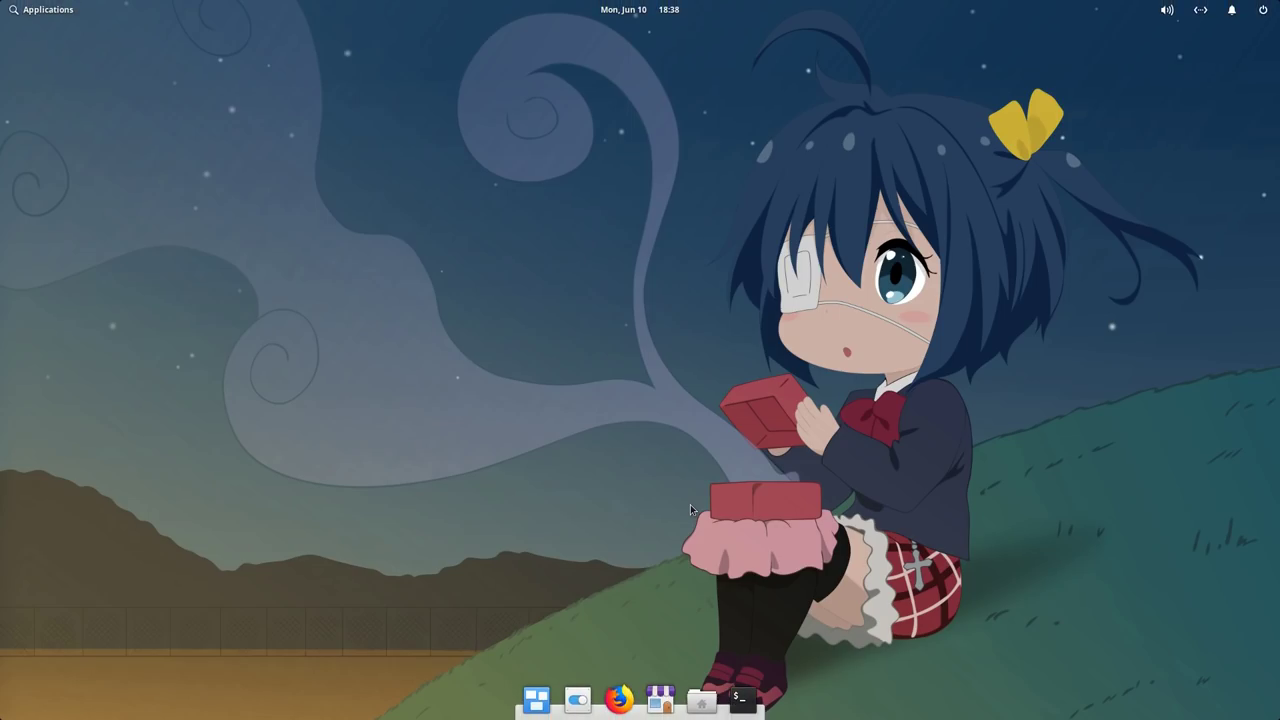
Step: Launch Files and a new Terminal, then cd into Pictures/
click(699, 700)
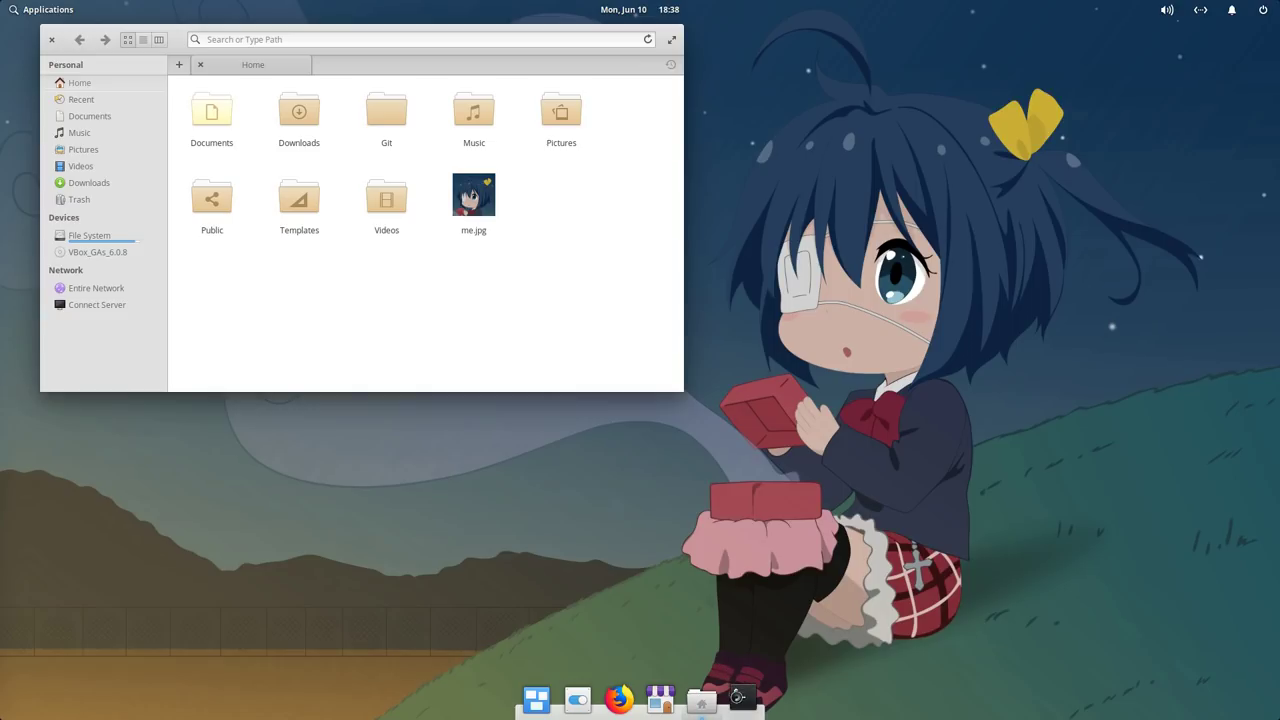
click(739, 700)
text(cd )
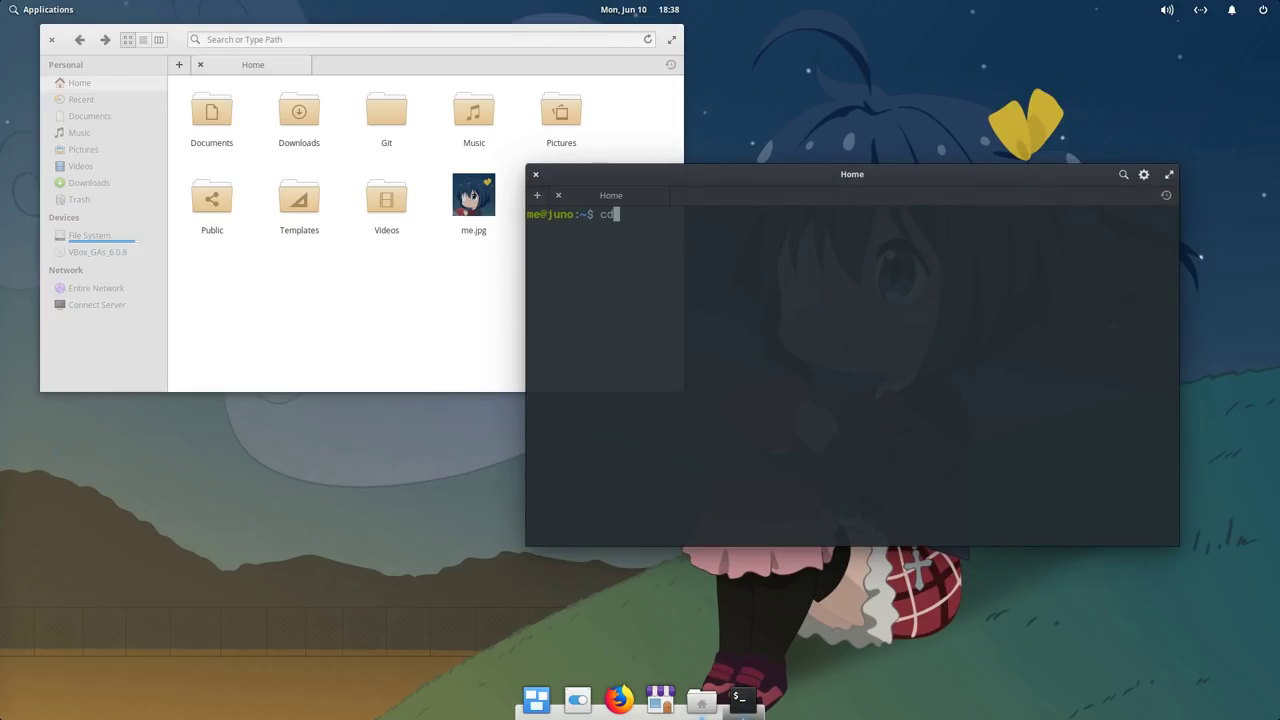
text(Pic)
key(Tab)
key(Return)
Step: Show Pictures in the file browser, view the Home and Pictures tabs, then close Pictures
right_click(752, 260)
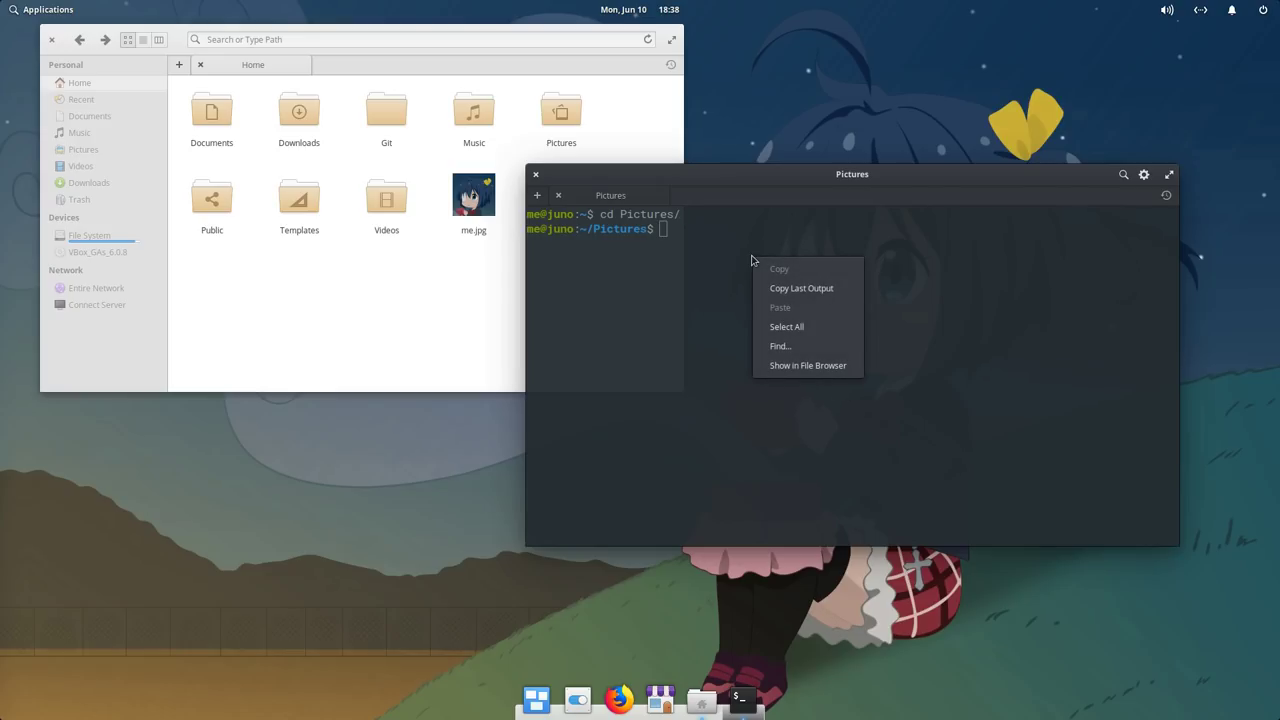
click(810, 365)
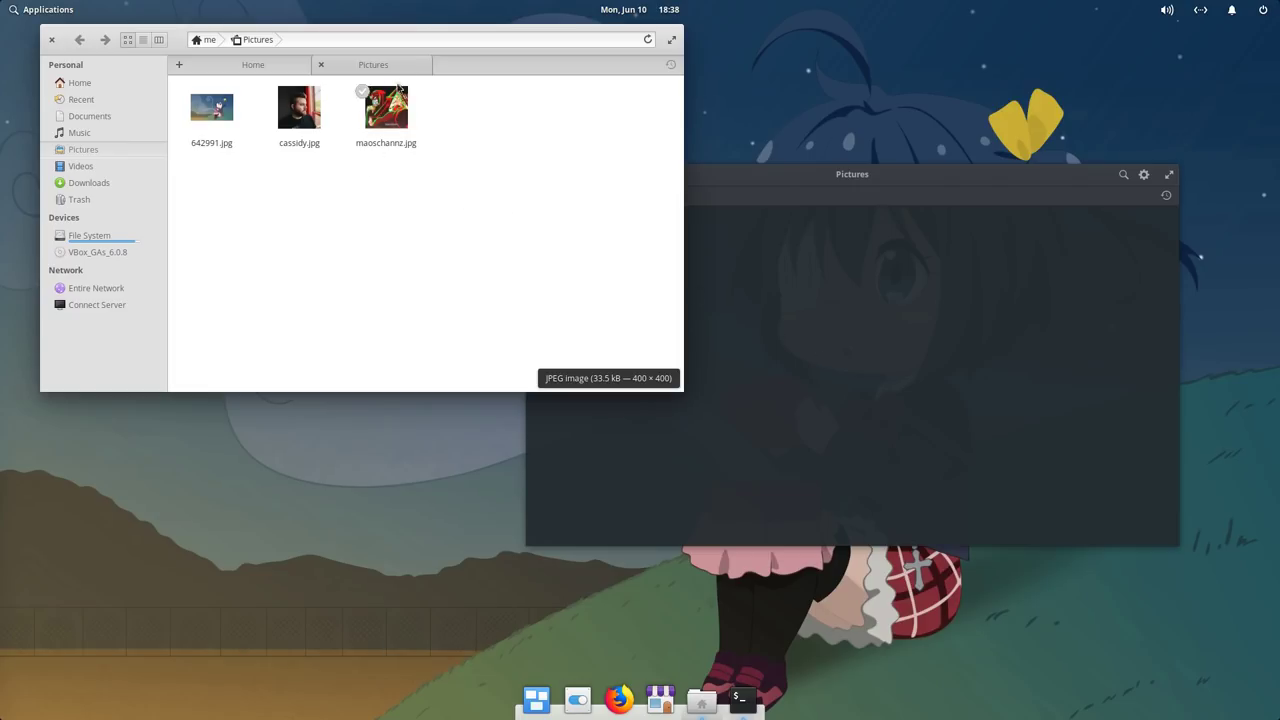
click(259, 64)
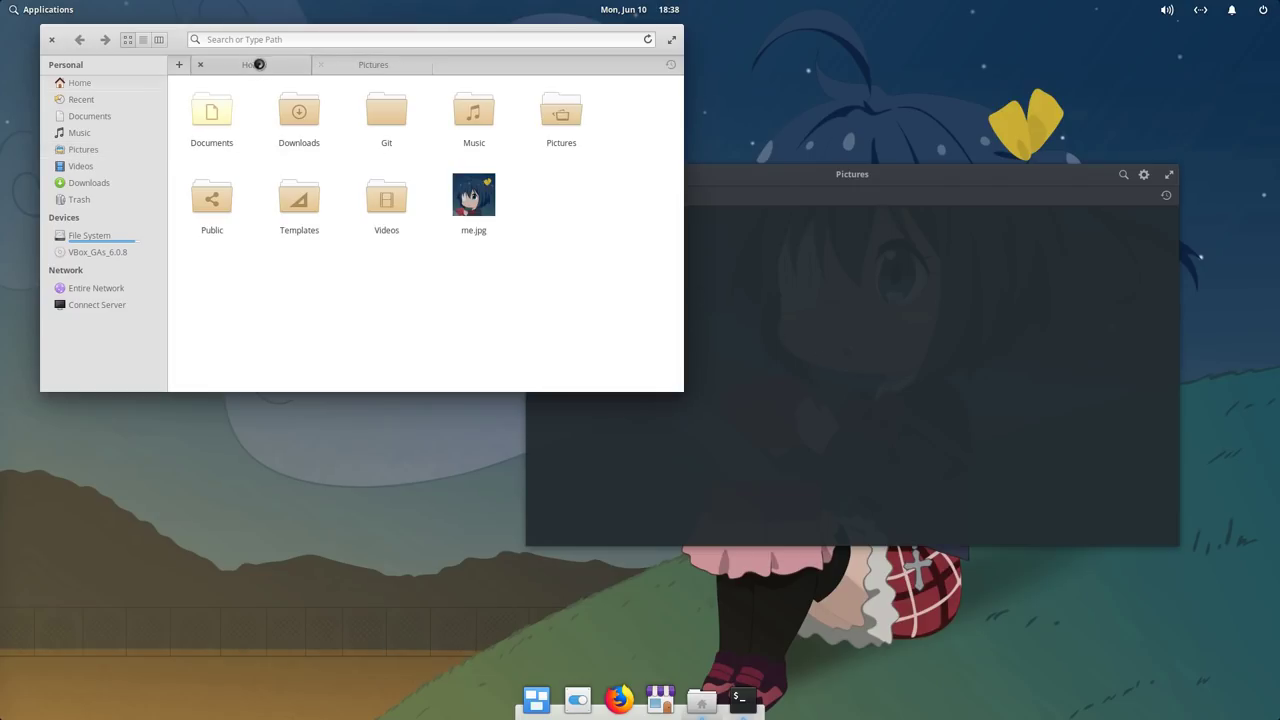
click(356, 65)
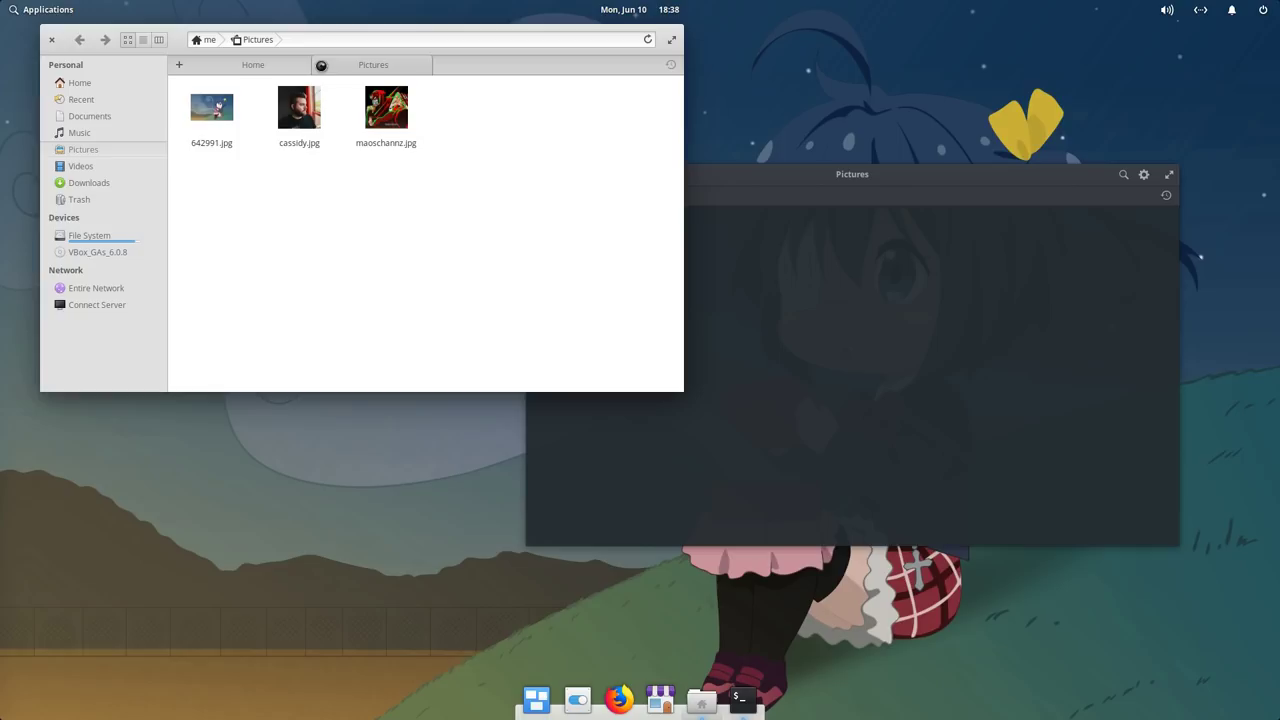
click(319, 66)
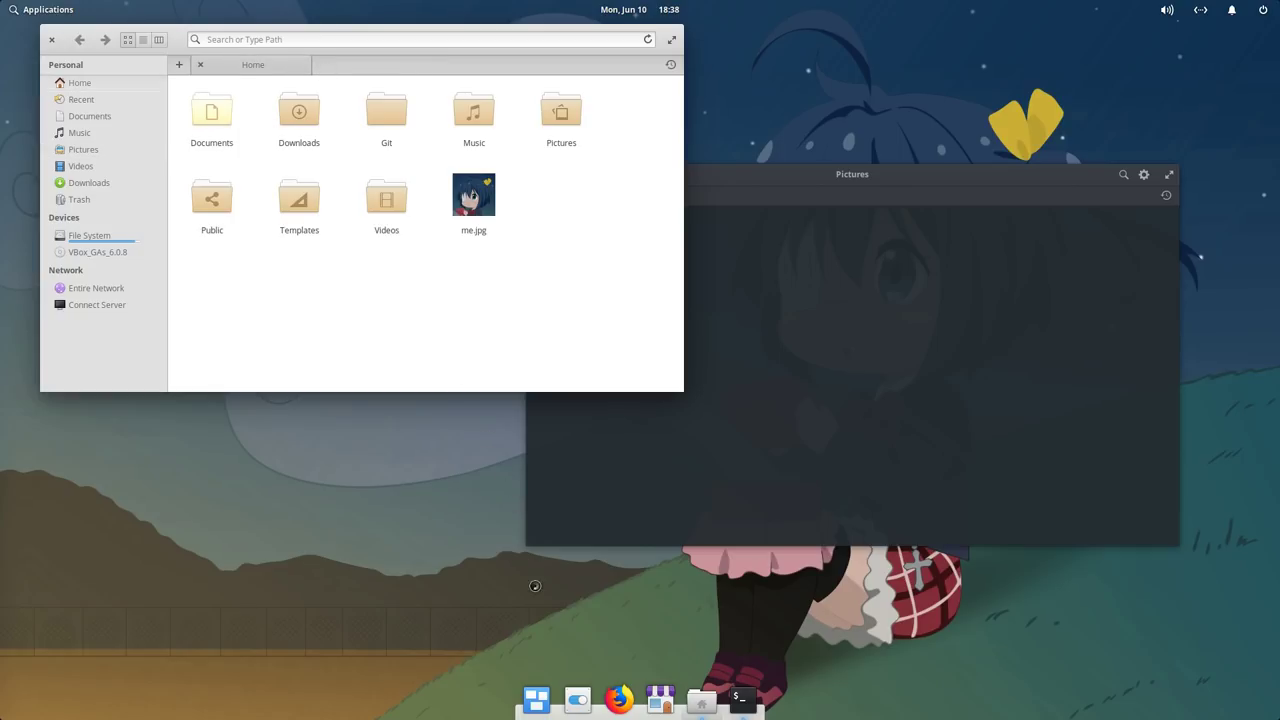
Step: Move the Pictures terminal onto an empty workspace and bring up its context menu
click(537, 697)
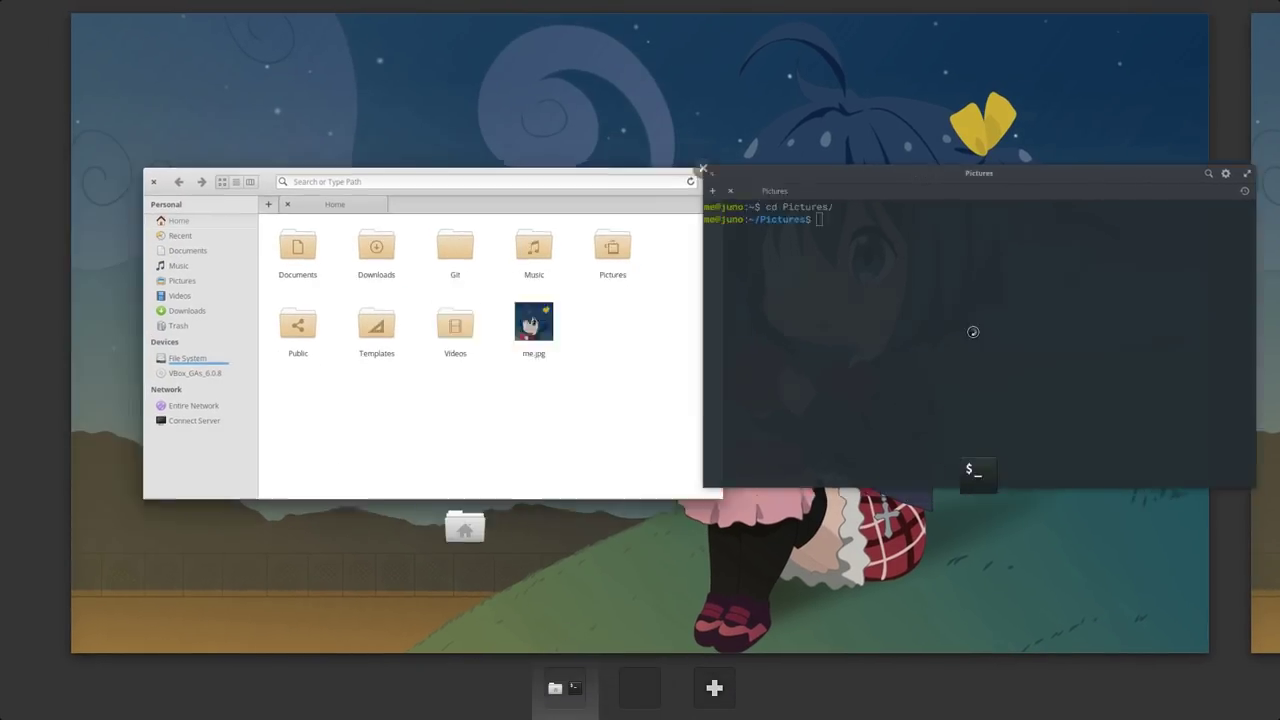
drag(775, 452, 490, 237)
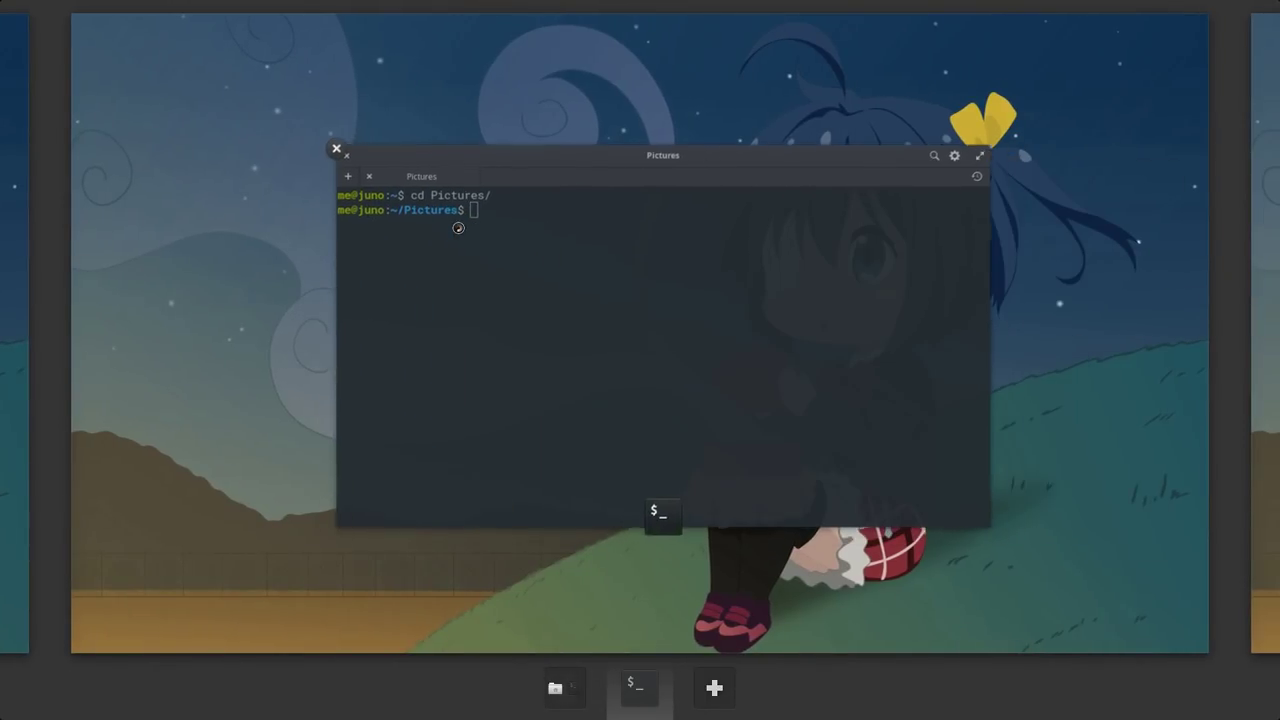
click(487, 237)
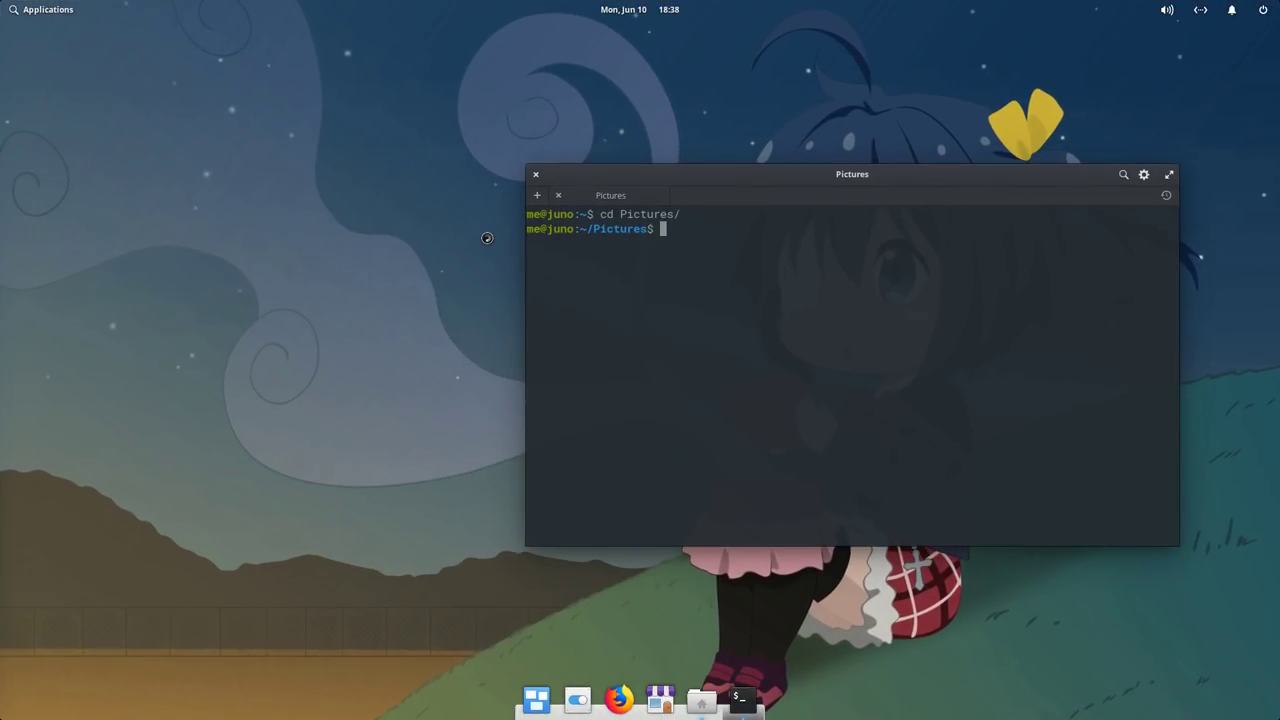
right_click(736, 248)
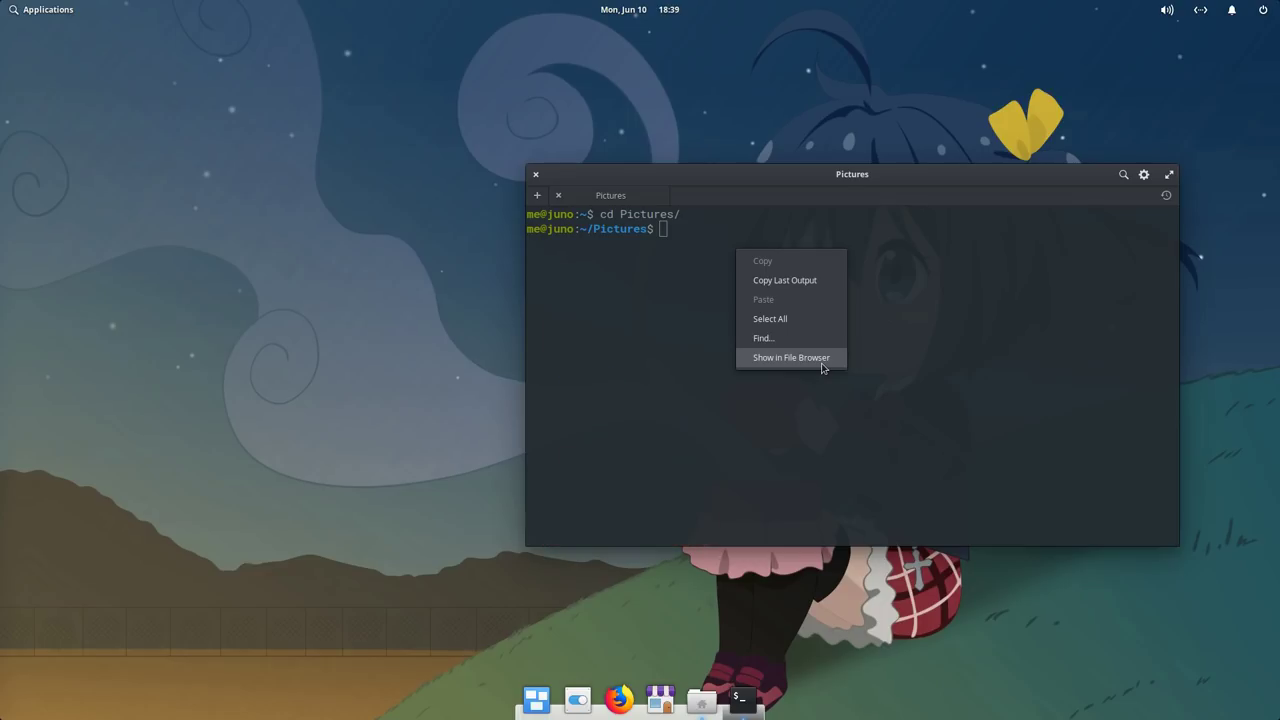
Step: Show the terminal's Pictures folder in Files as a new tab, then close that tab
click(822, 358)
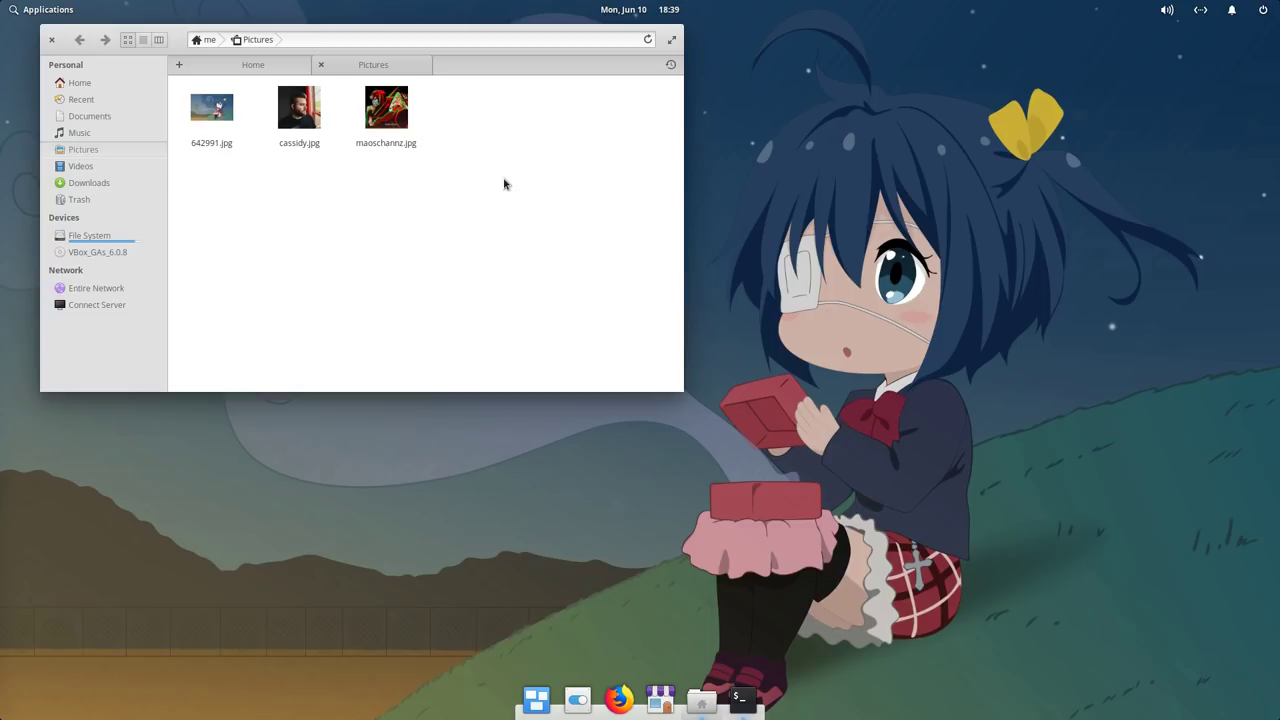
click(321, 68)
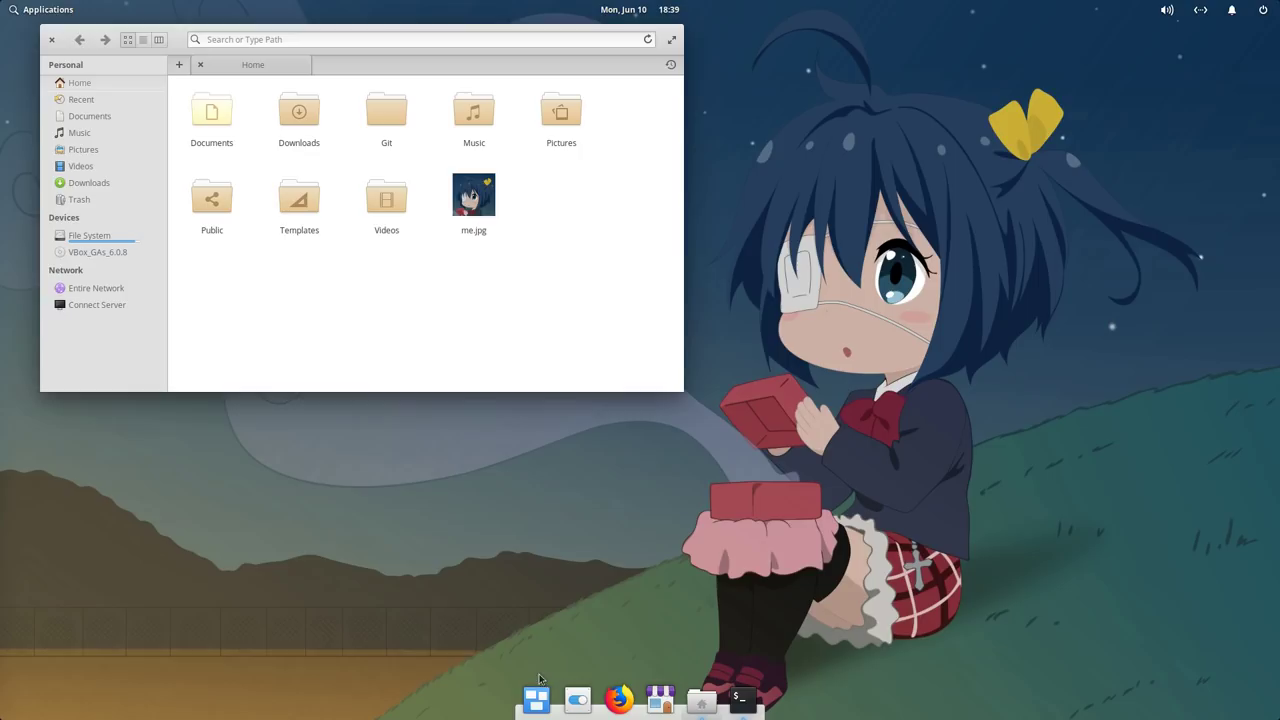
click(536, 697)
scroll(1051, 350, down, 1)
mouse_move(639, 335)
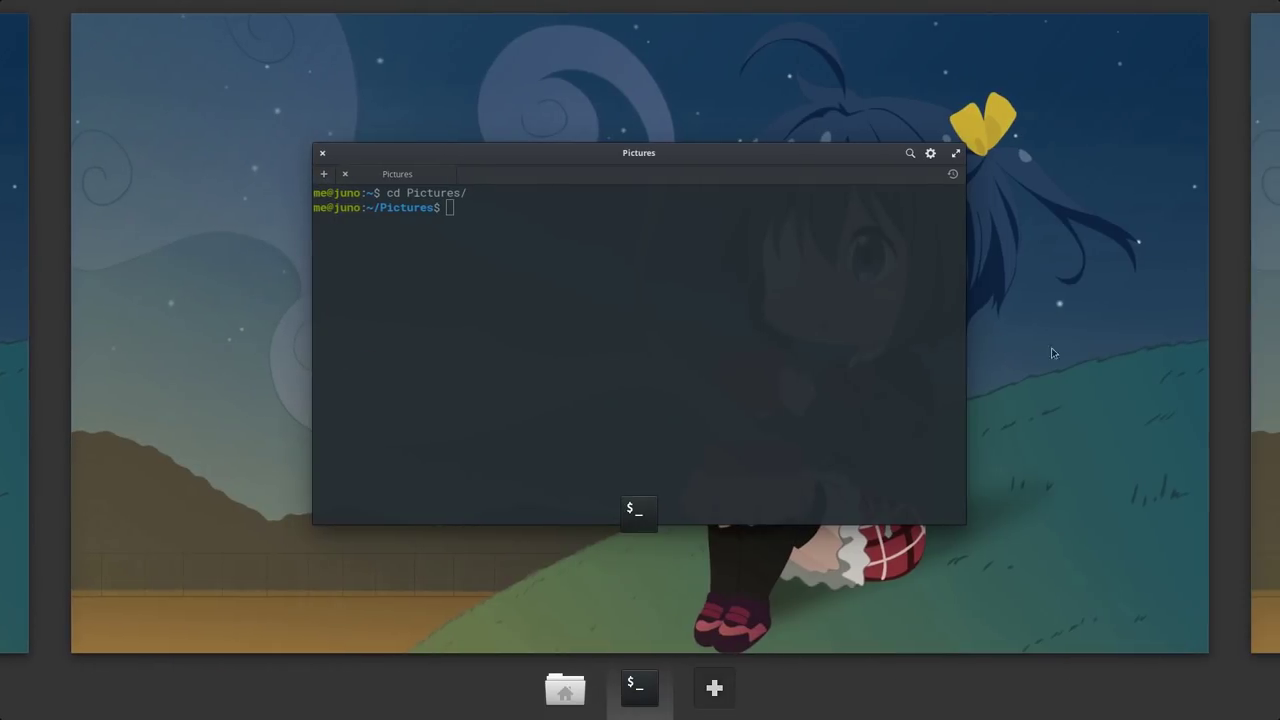
click(756, 286)
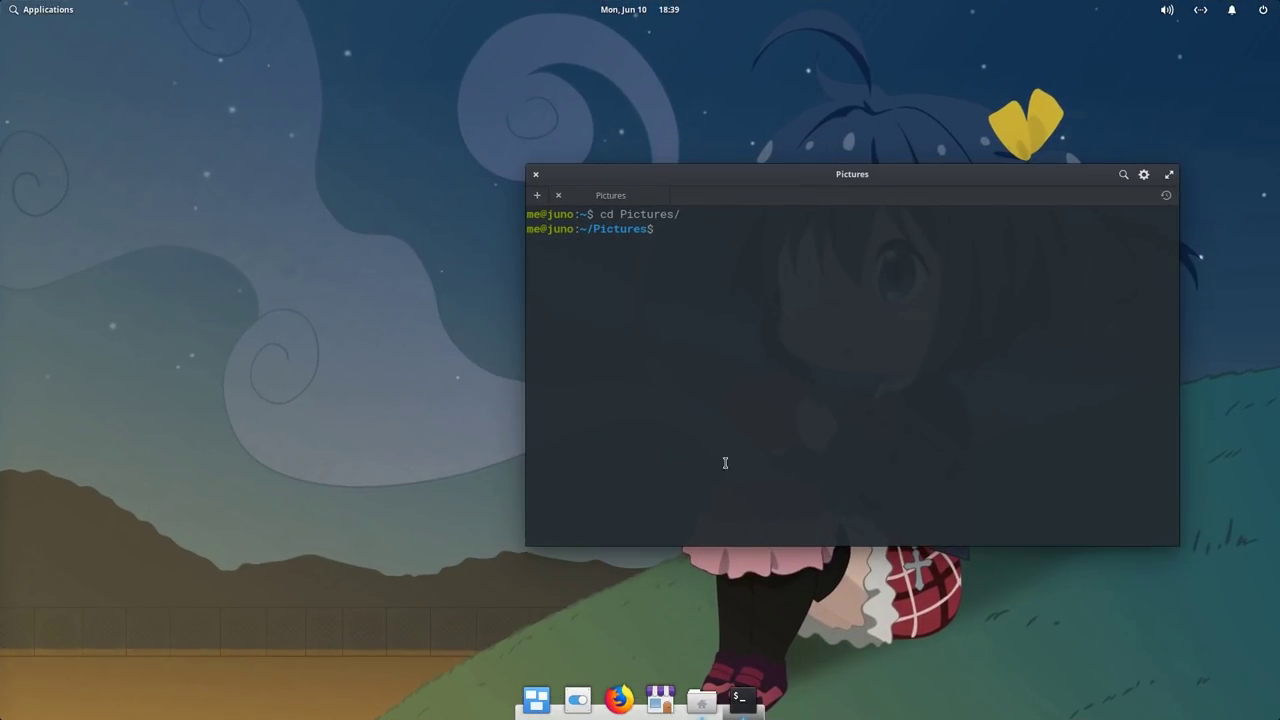
click(703, 703)
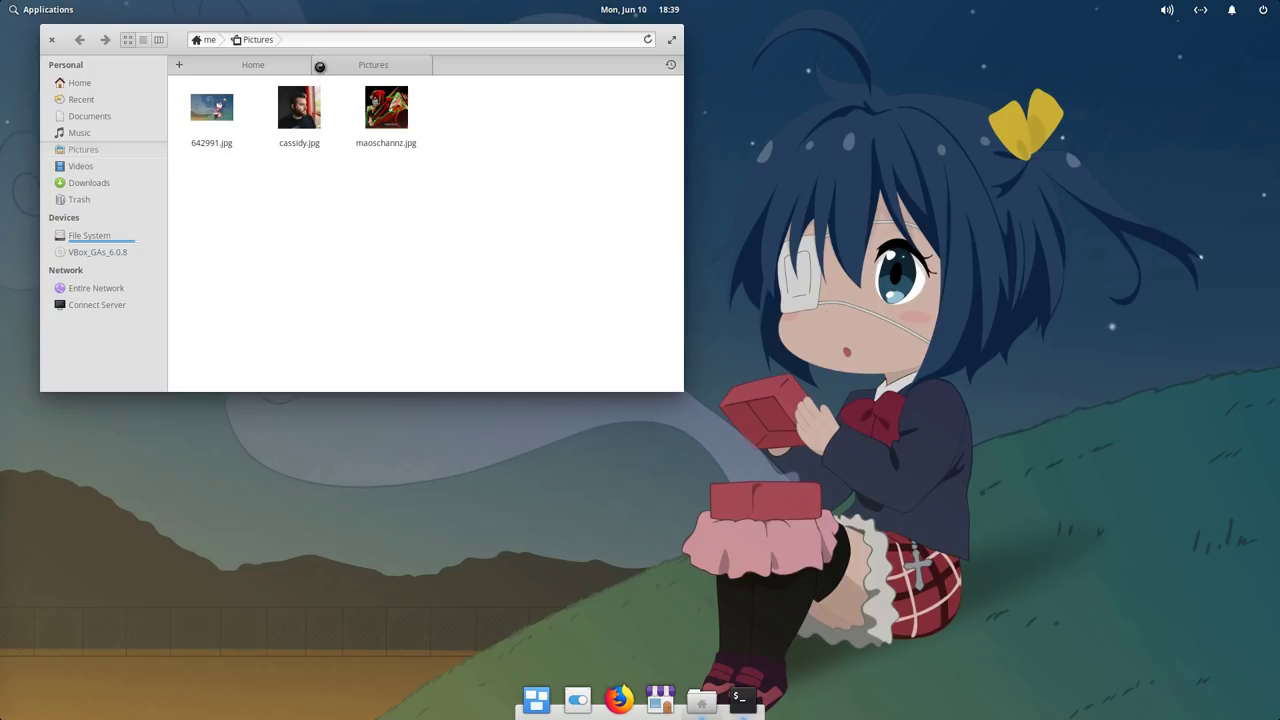
click(320, 66)
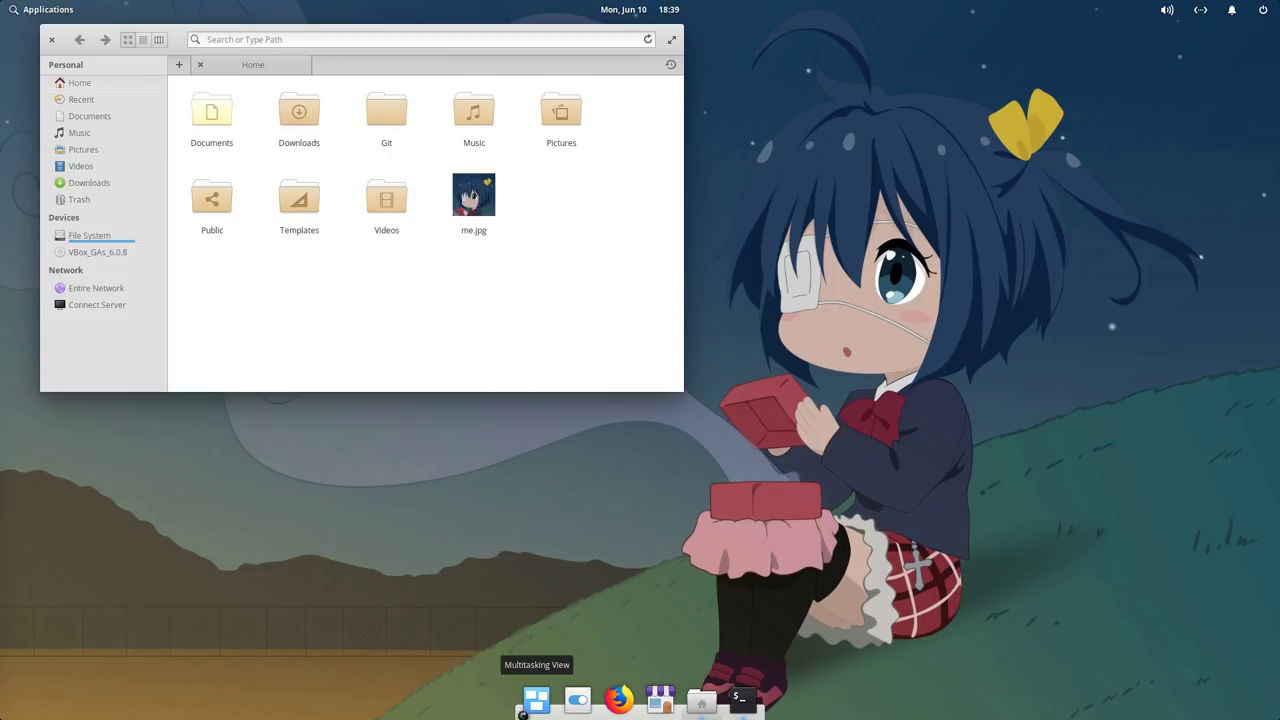
Step: Go to the terminal's workspace via the workspace overview
click(522, 713)
click(1266, 448)
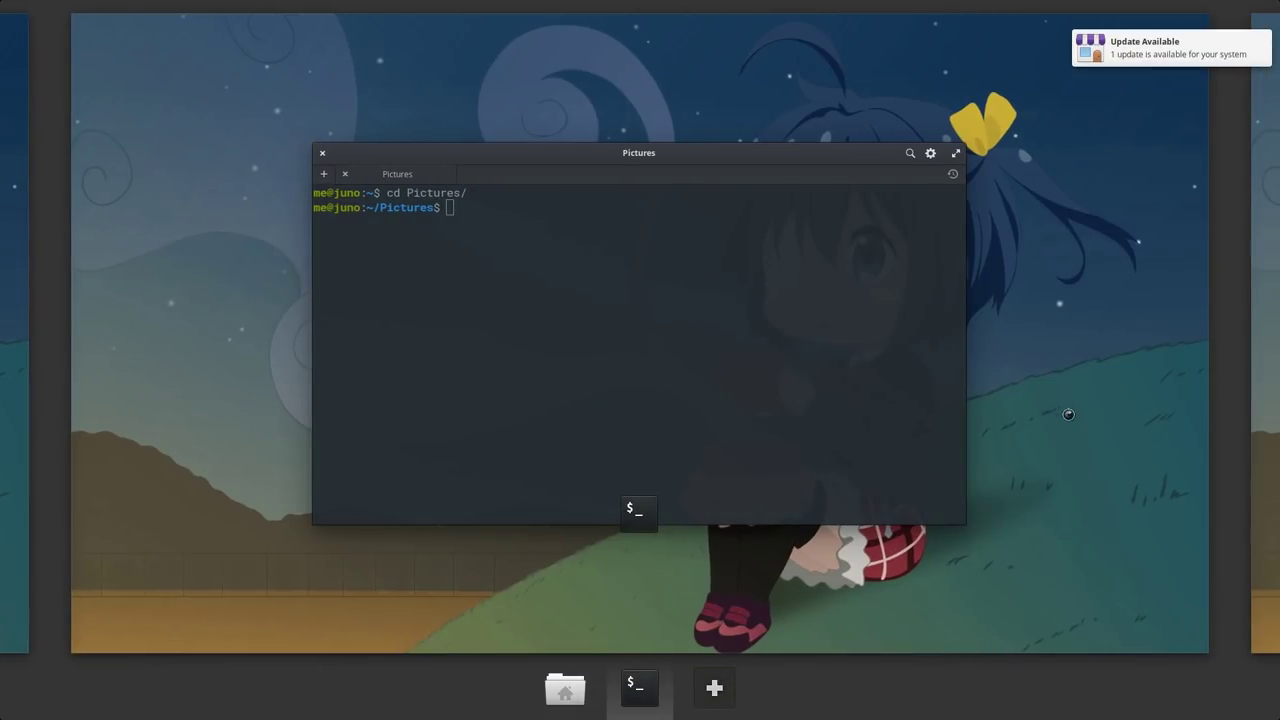
click(872, 328)
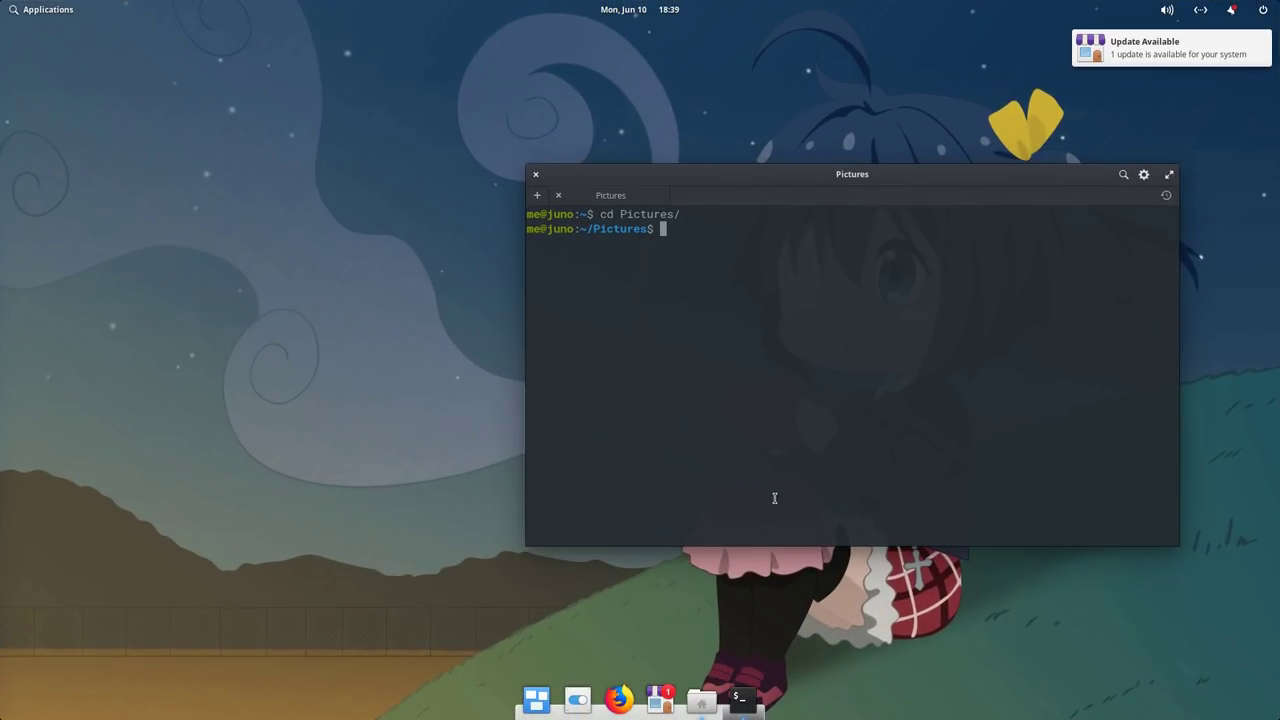
Step: Open a new Files window at Pictures from the dock, move it up-left, and switch to Home
right_click(703, 705)
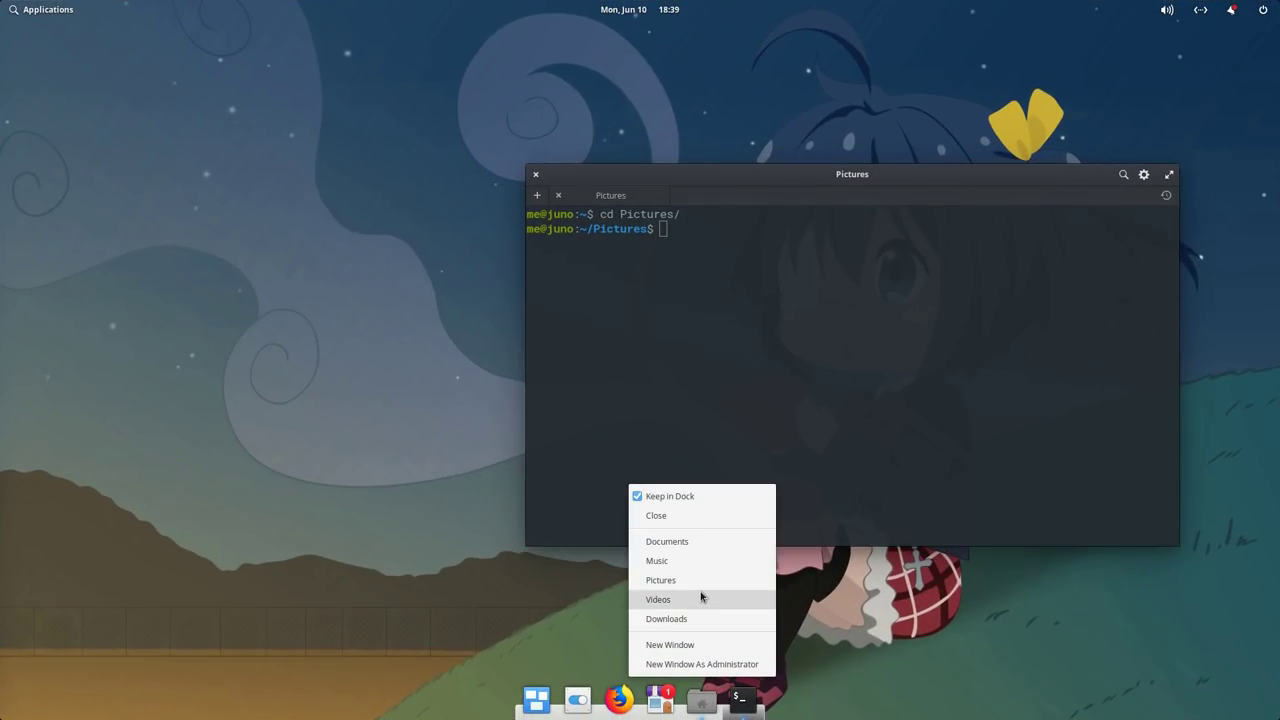
click(720, 648)
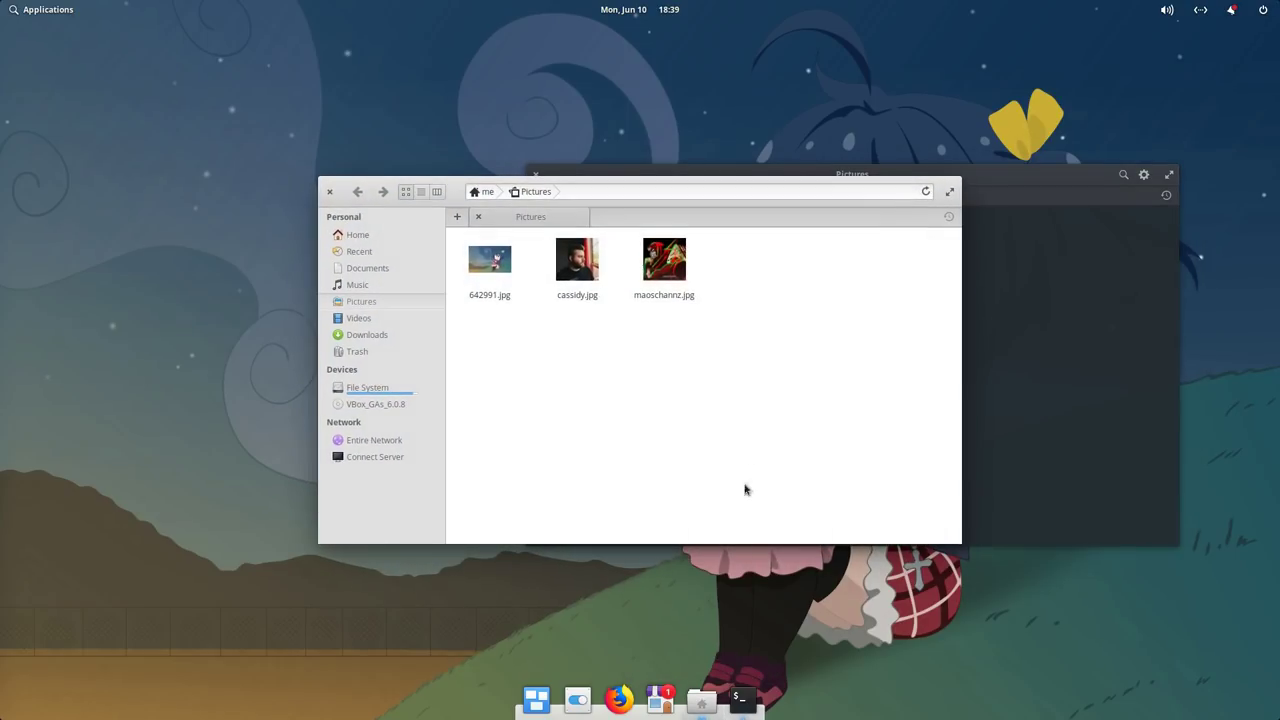
drag(748, 187, 525, 70)
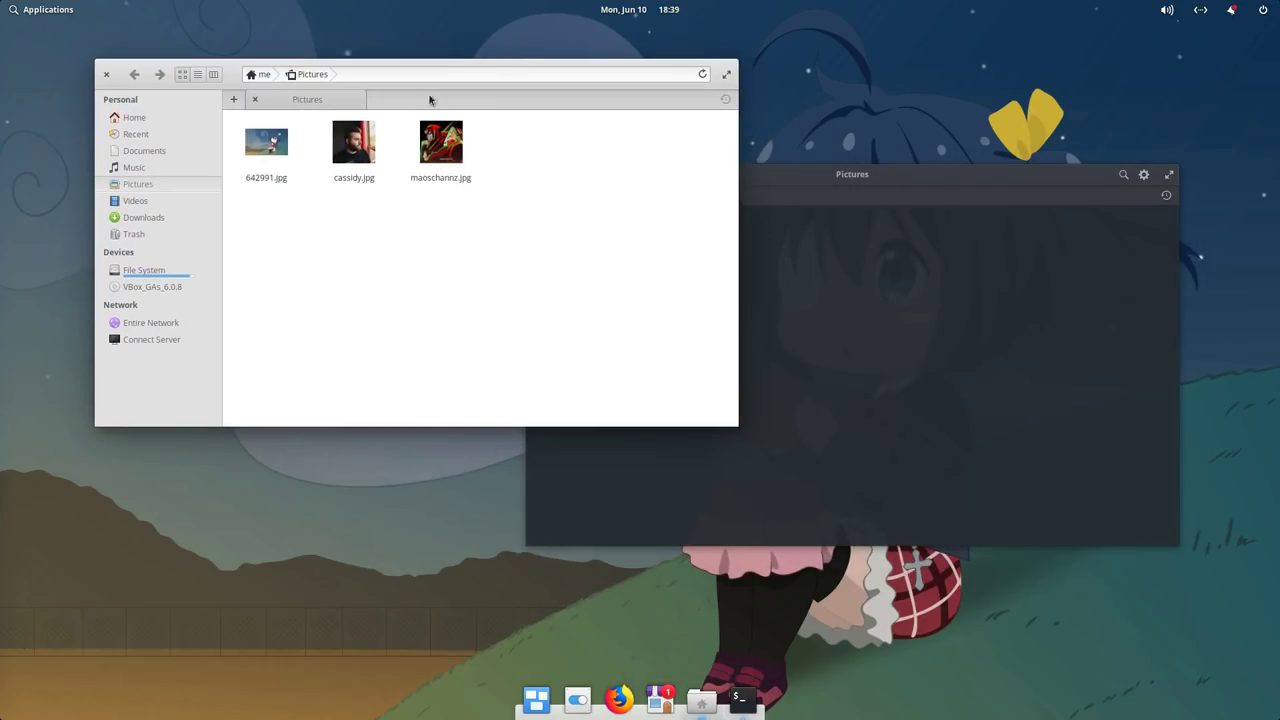
click(161, 121)
Step: Show the terminal's Pictures folder in this workspace's Files window, then close the Pictures tab
click(930, 337)
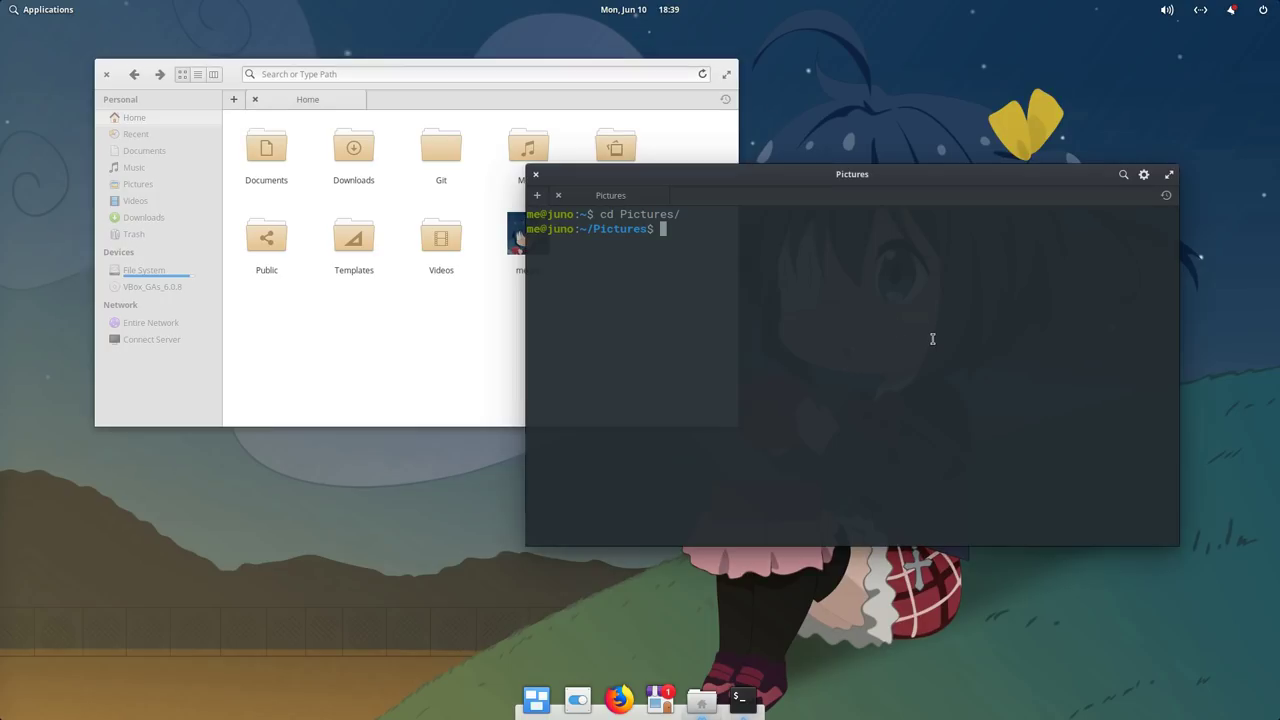
right_click(744, 305)
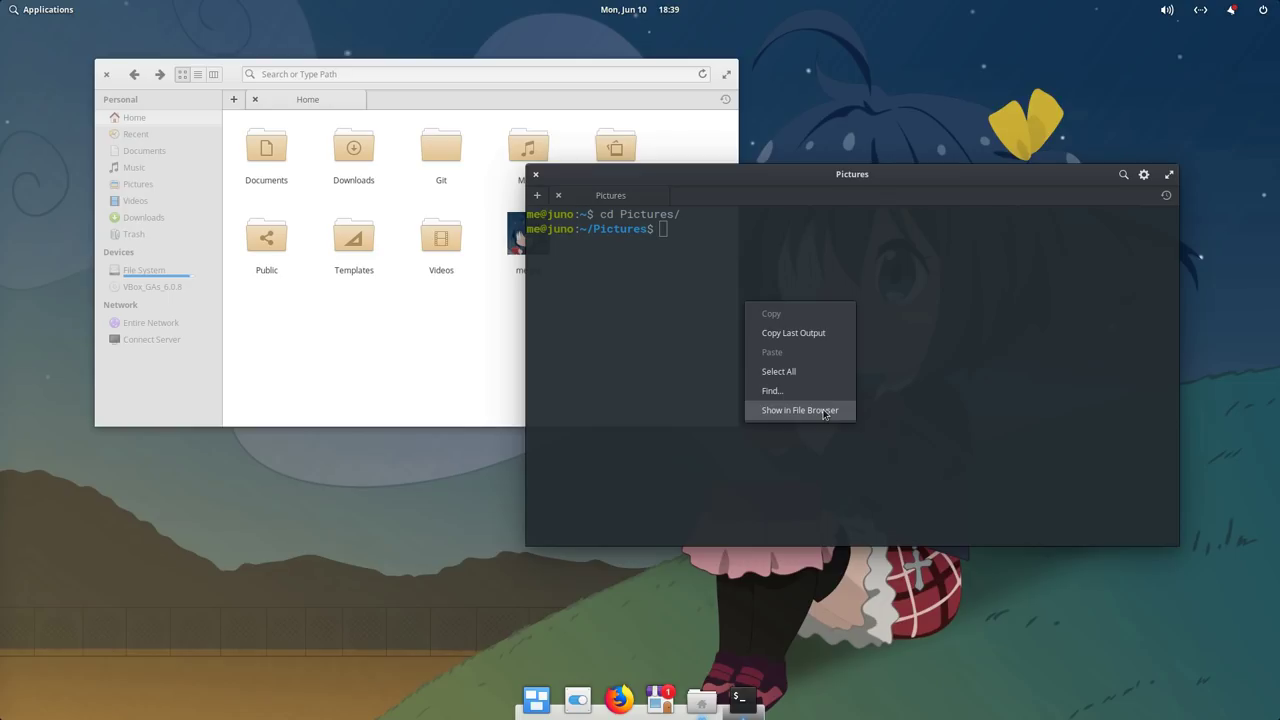
click(824, 411)
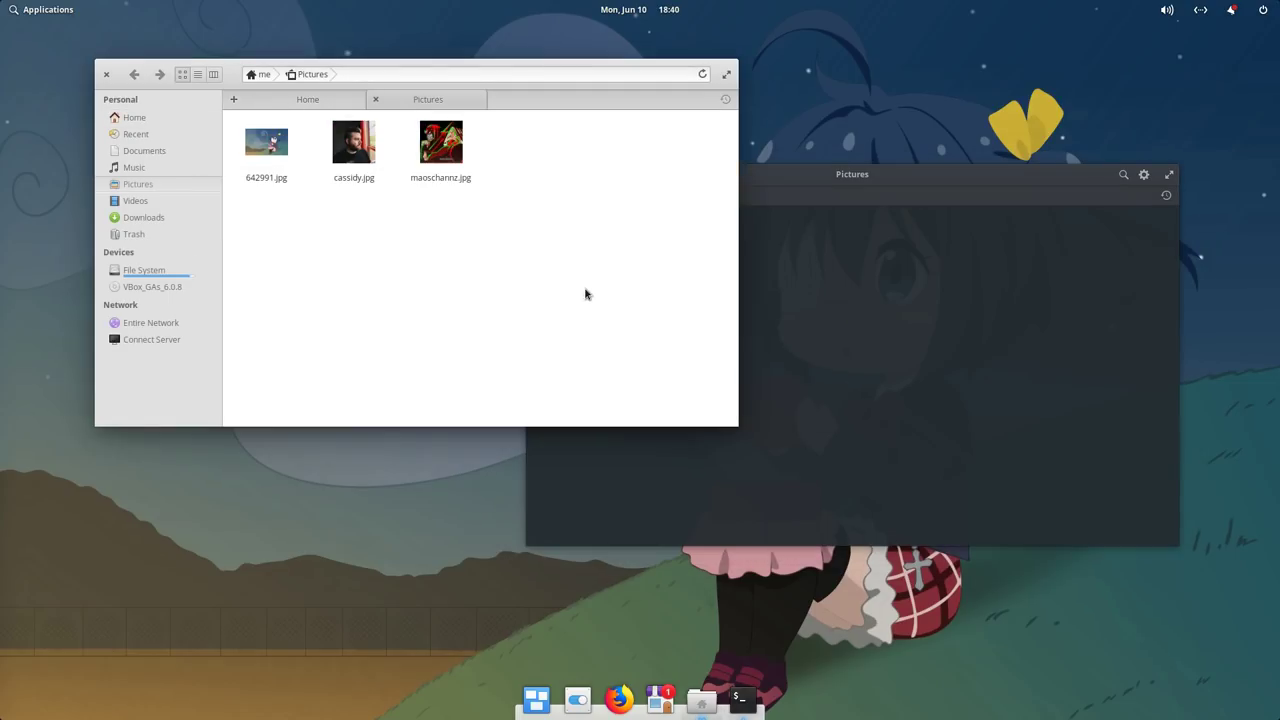
click(307, 101)
click(392, 103)
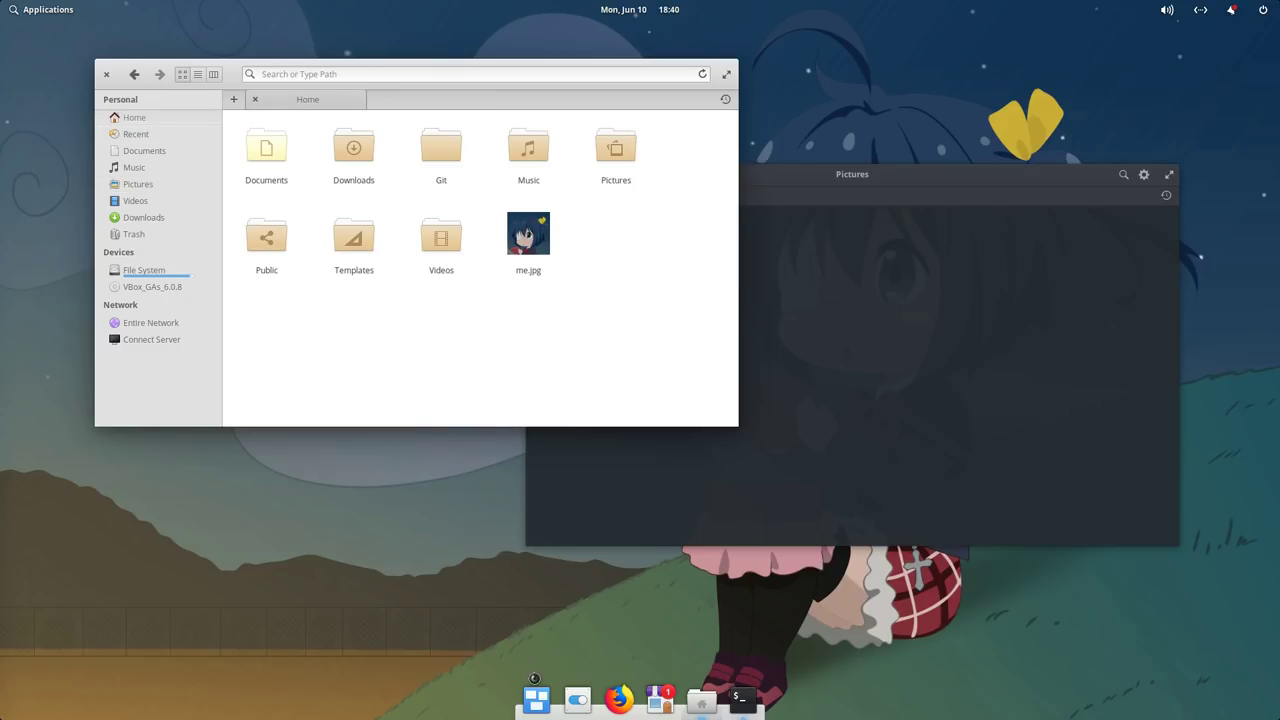
Step: Switch to the first workspace and focus its Files window
click(536, 695)
click(740, 425)
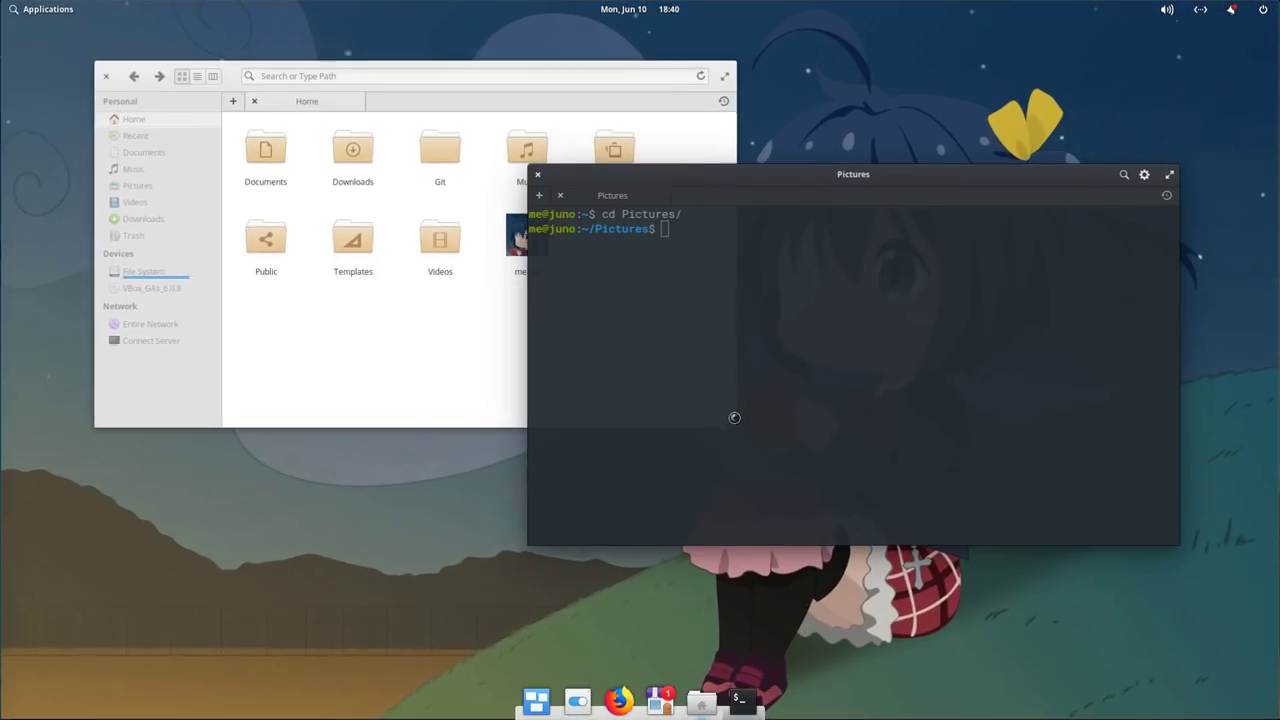
click(536, 698)
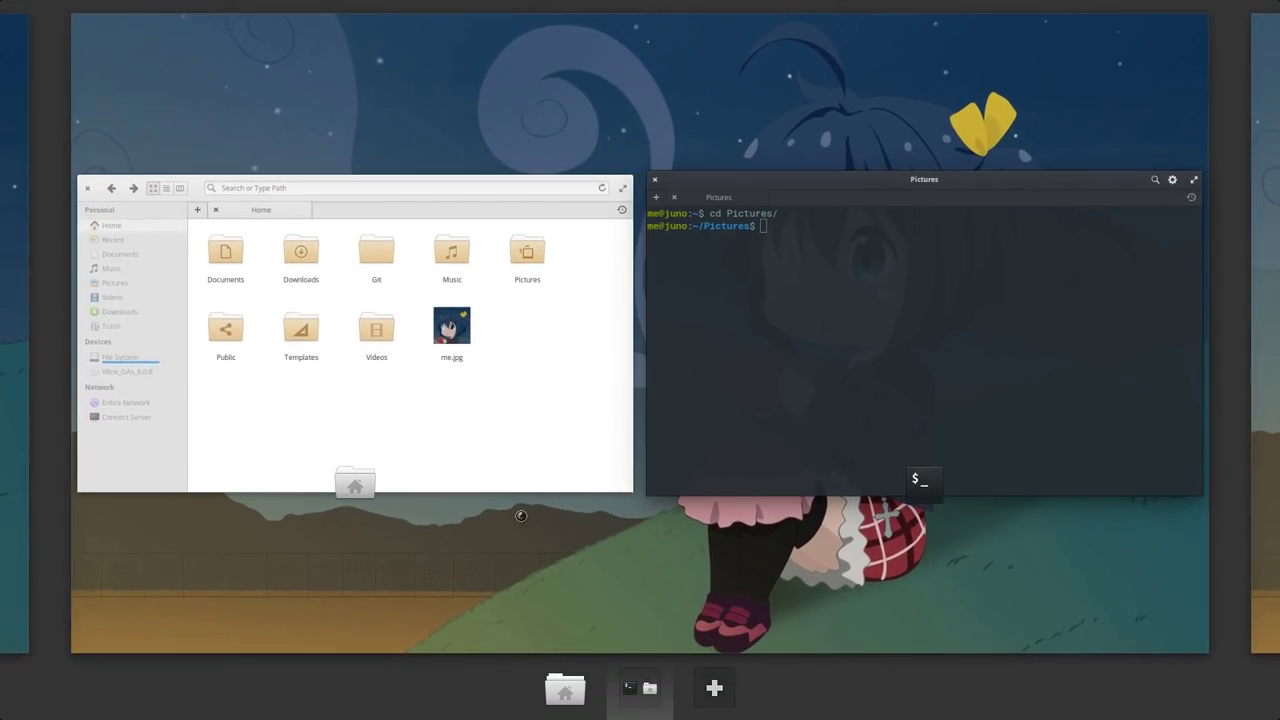
click(570, 698)
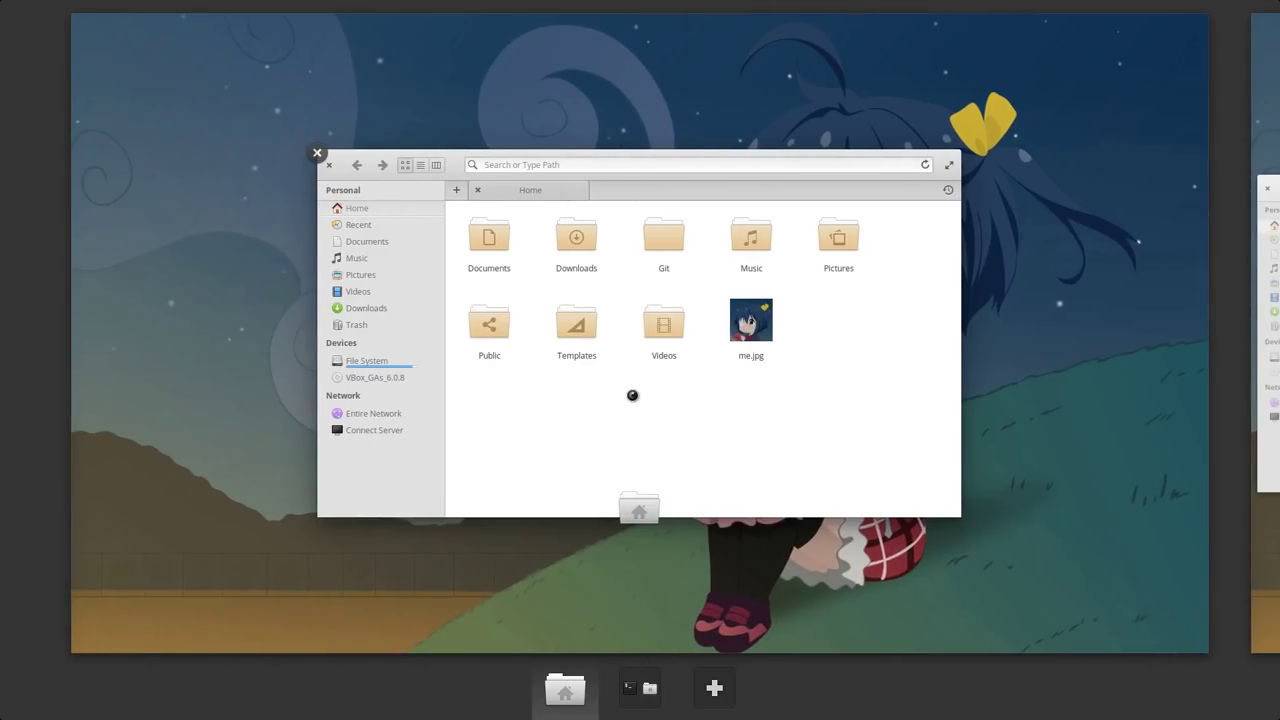
click(632, 395)
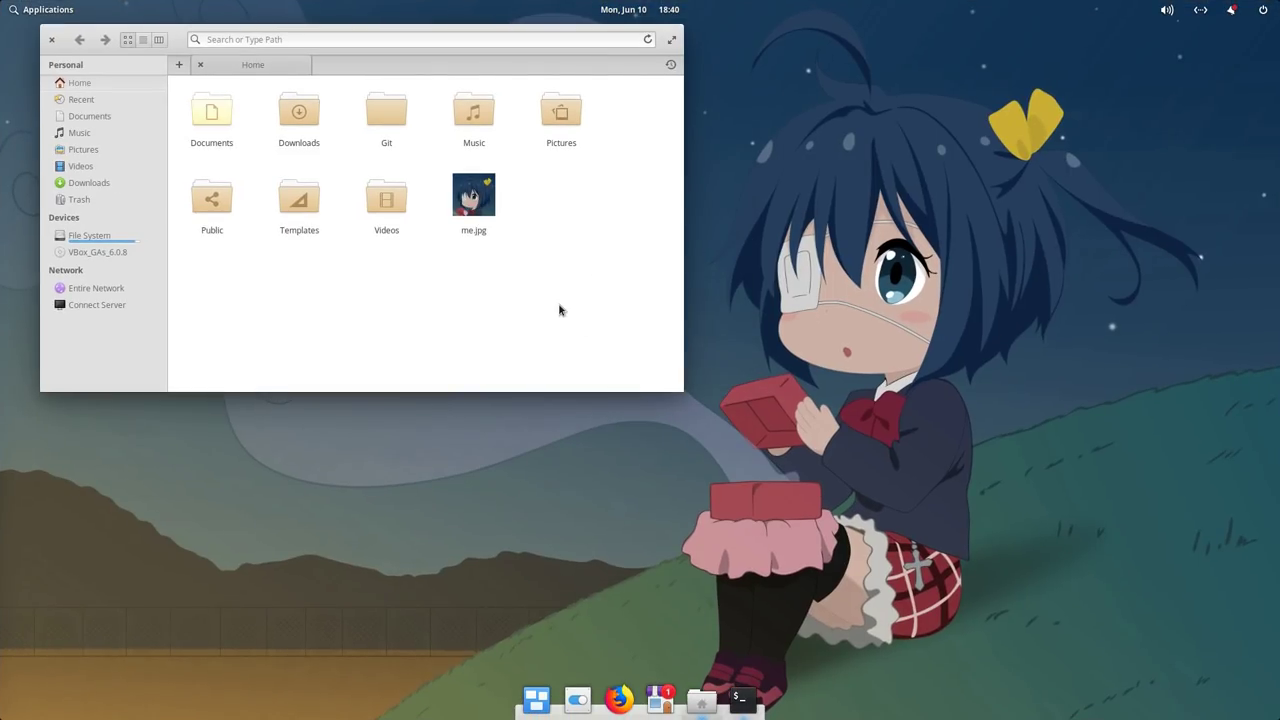
Step: Return to the terminal and show its Pictures folder in the file browser
click(738, 699)
right_click(708, 322)
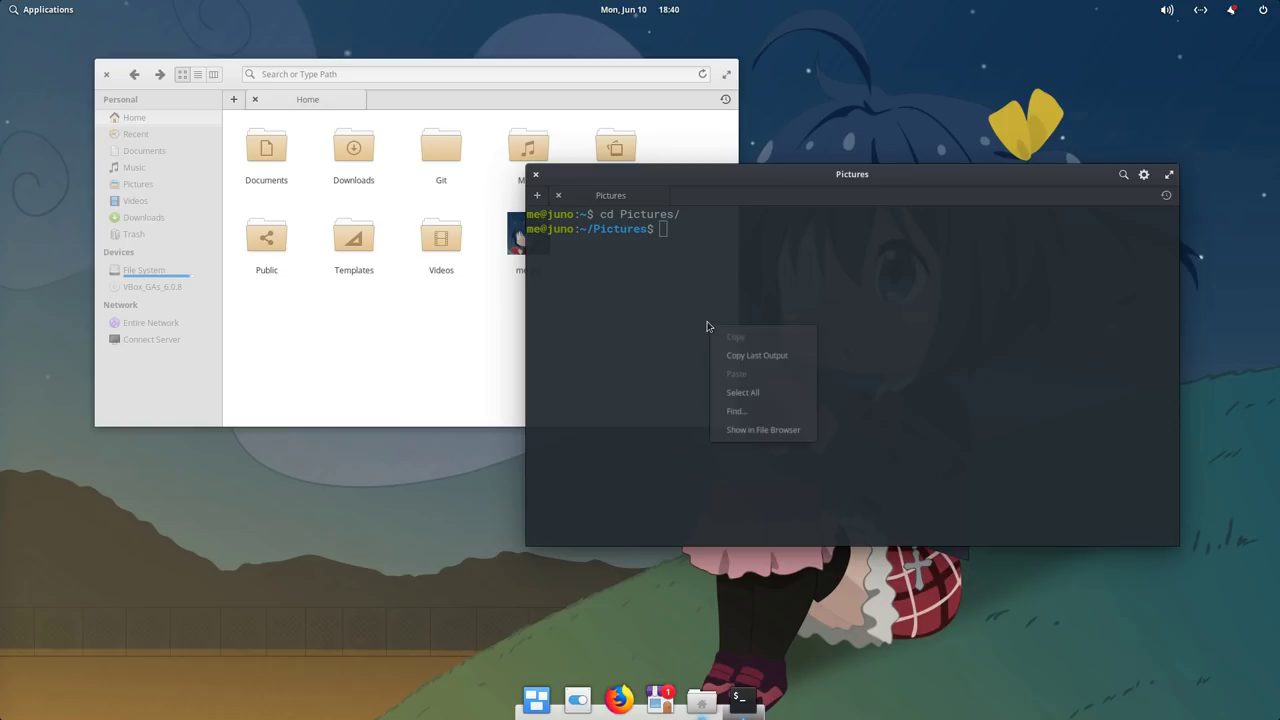
click(781, 433)
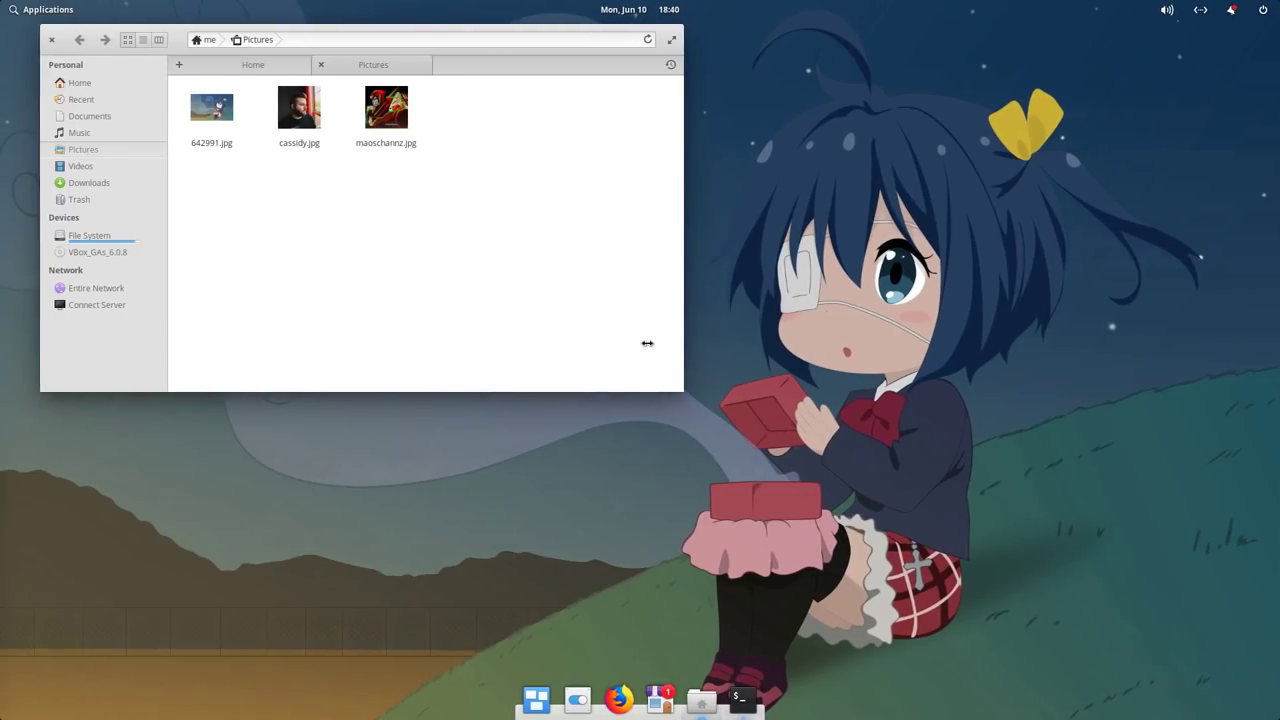